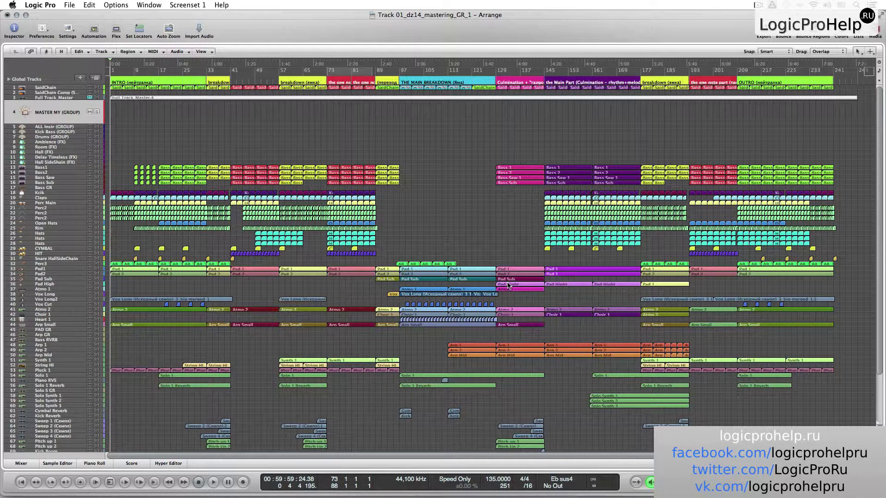
- Display the track automation and examine the filter and volume curves on the pad and neighbouring tracks
click(339, 273)
key(a)
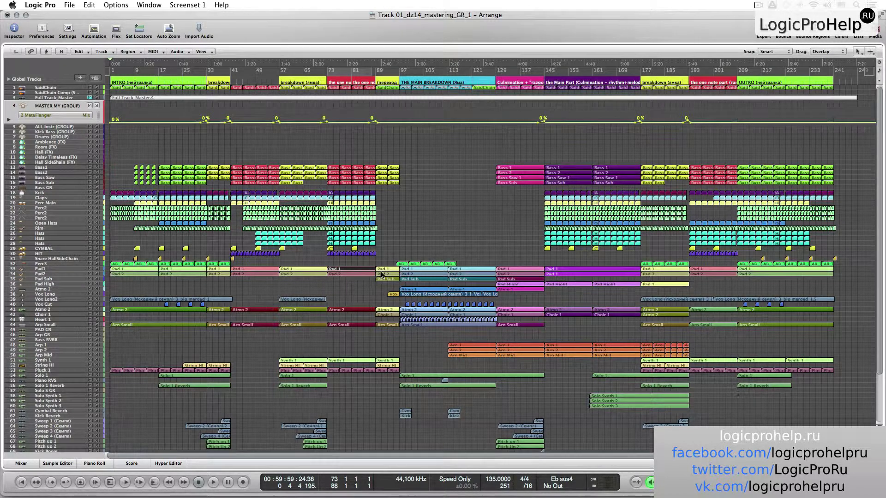
key(a)
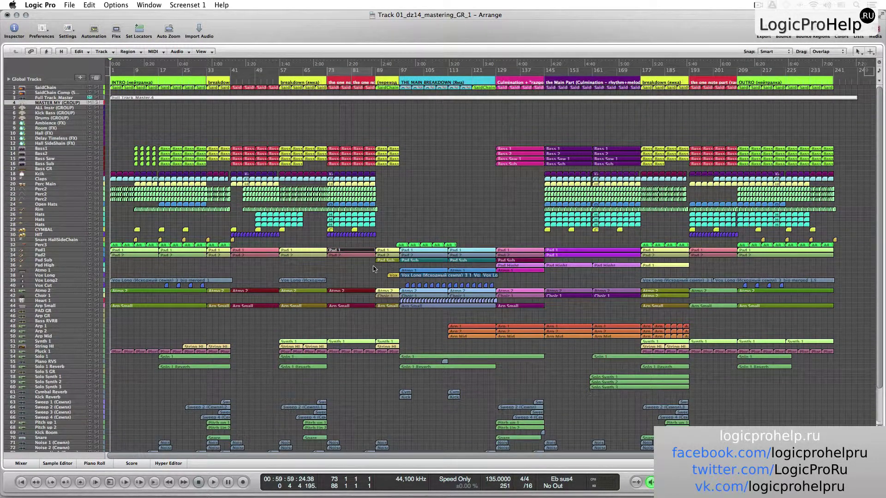
scroll(389, 273, down, 3)
key(a)
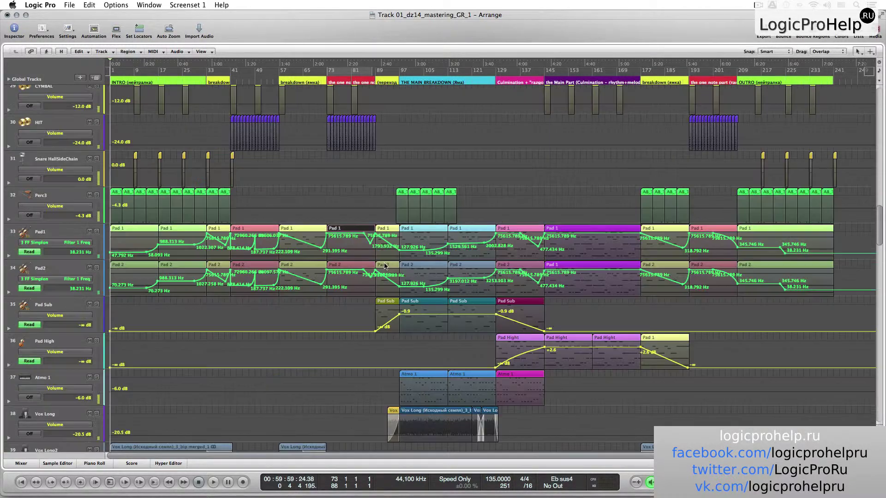
scroll(385, 266, down, 5)
scroll(386, 263, up, 10)
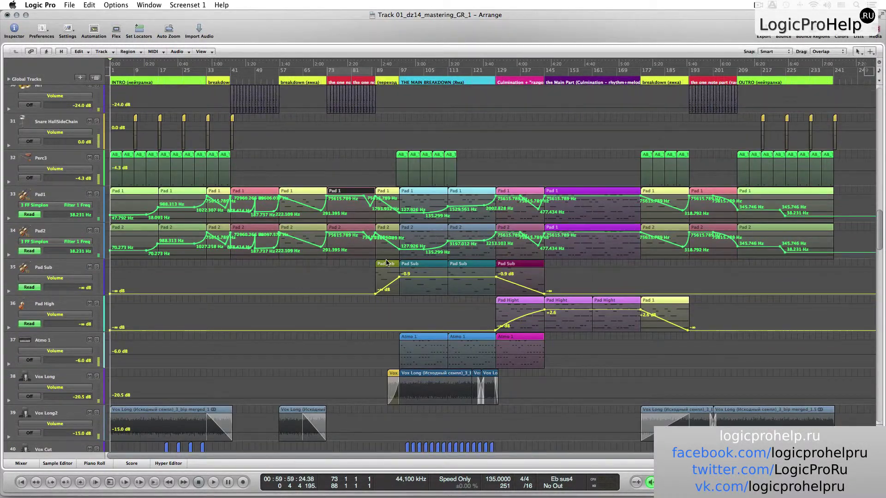
scroll(386, 263, down, 5)
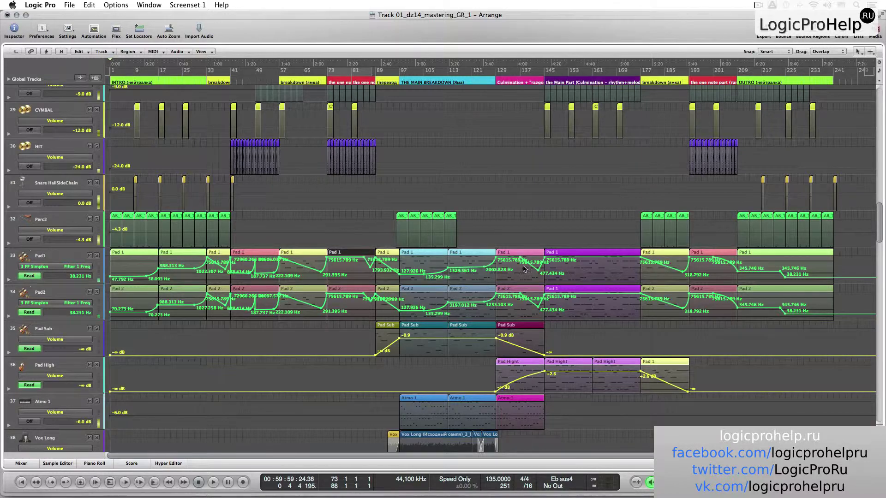
- Expand the Bass GR track's extra automation lanes for Filter 1 and Filter 2 Freq and review the automation on the tracks below
scroll(365, 292, up, 20)
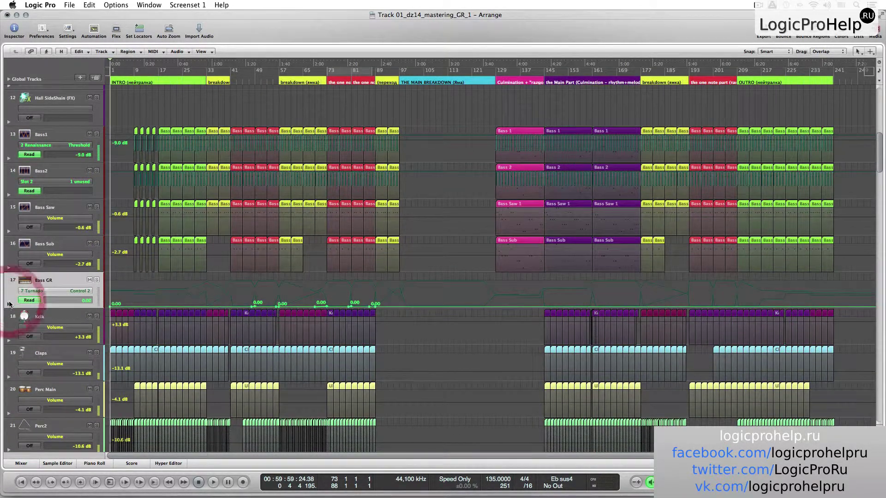
click(8, 304)
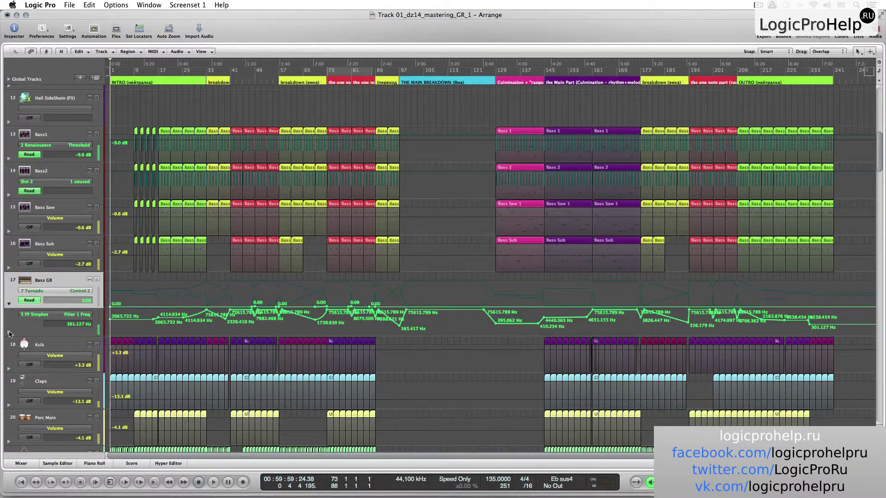
click(9, 333)
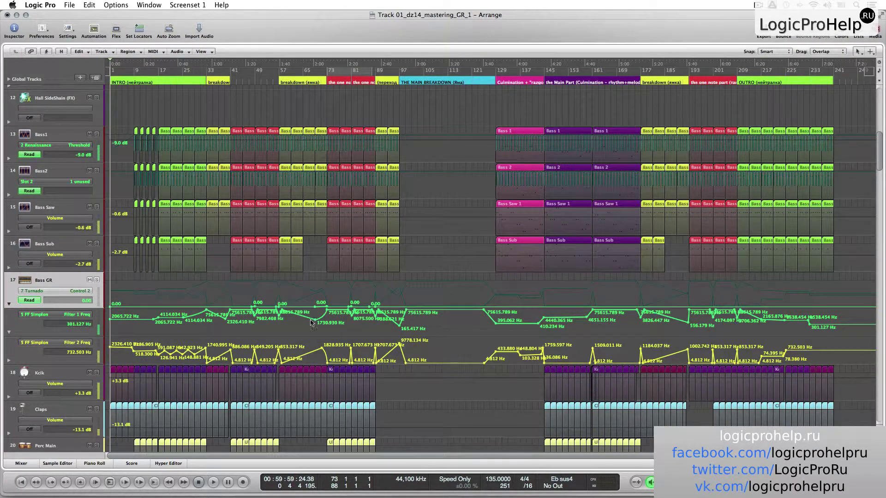
scroll(504, 336, down, 20)
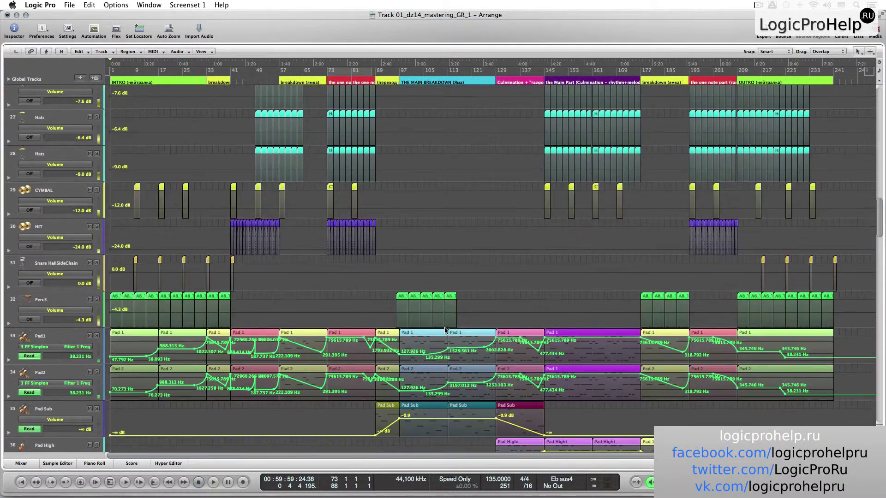
scroll(445, 330, down, 15)
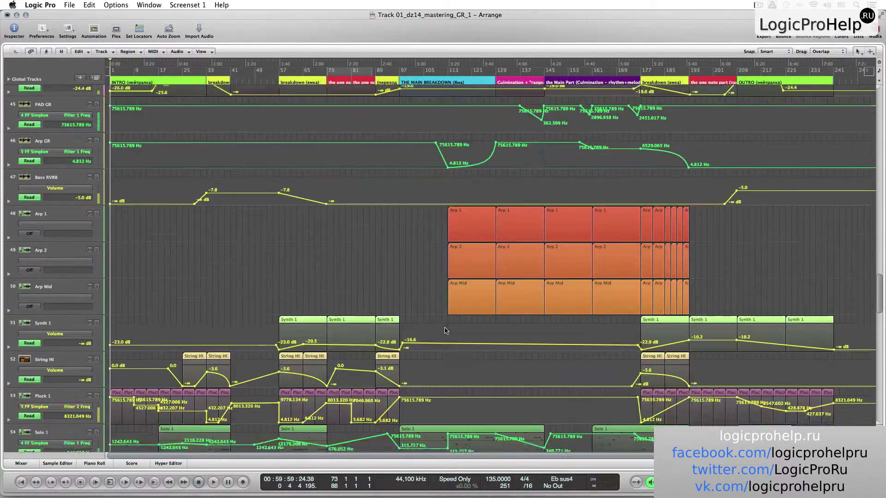
scroll(446, 331, down, 6)
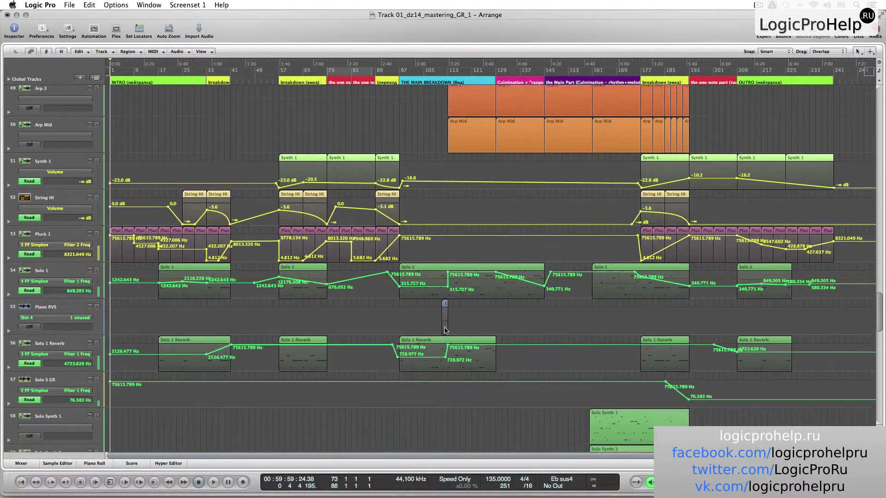
scroll(446, 326, up, 1)
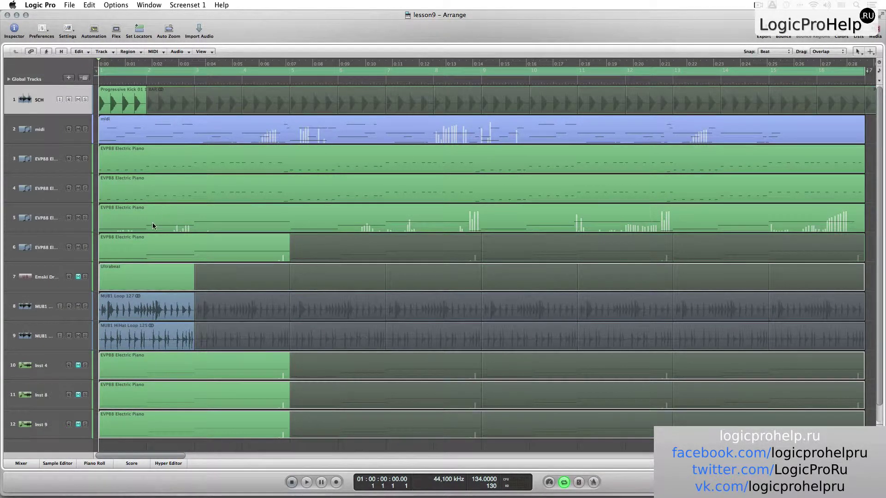
- Show the volume automation lanes on all tracks of the lesson9 project and briefly inspect the mixer
click(94, 30)
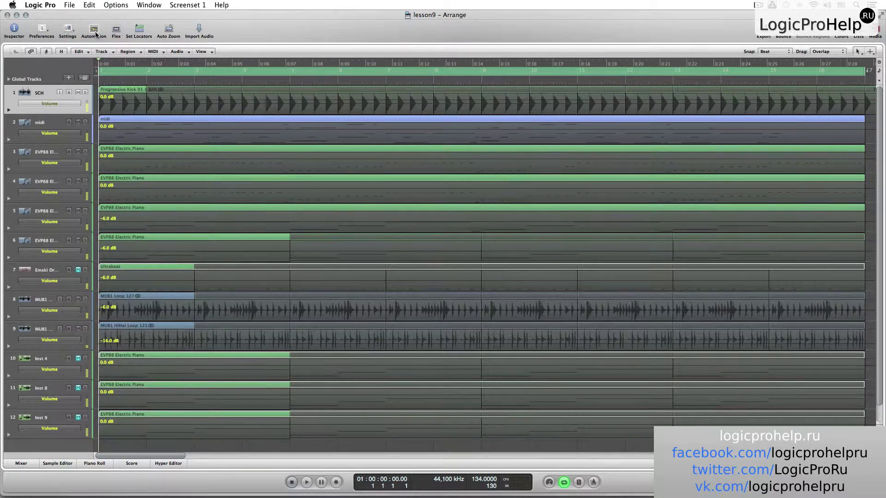
click(93, 30)
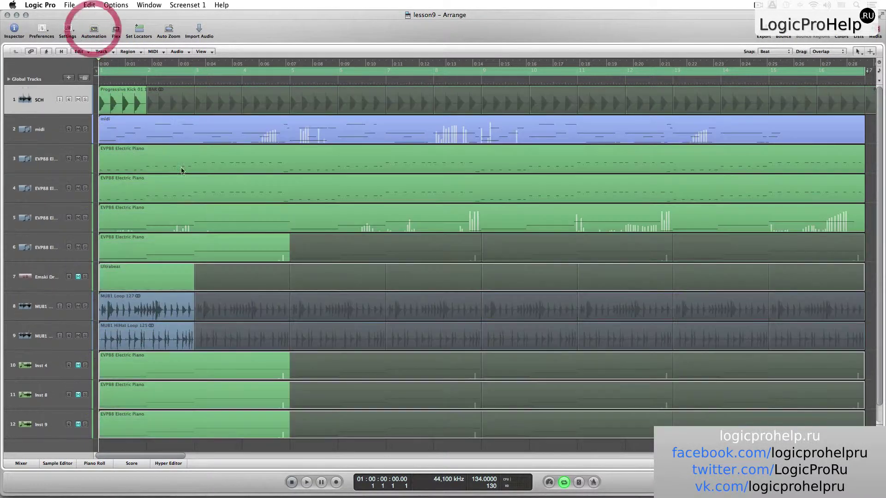
key(a)
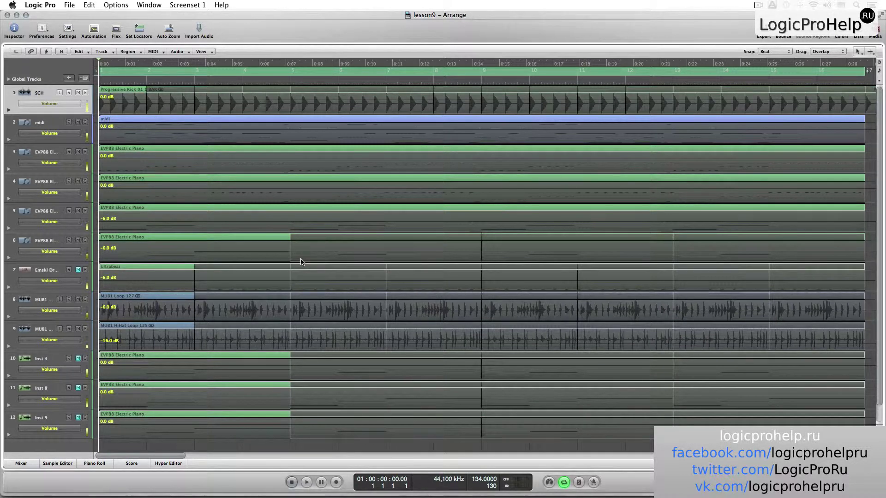
key(x)
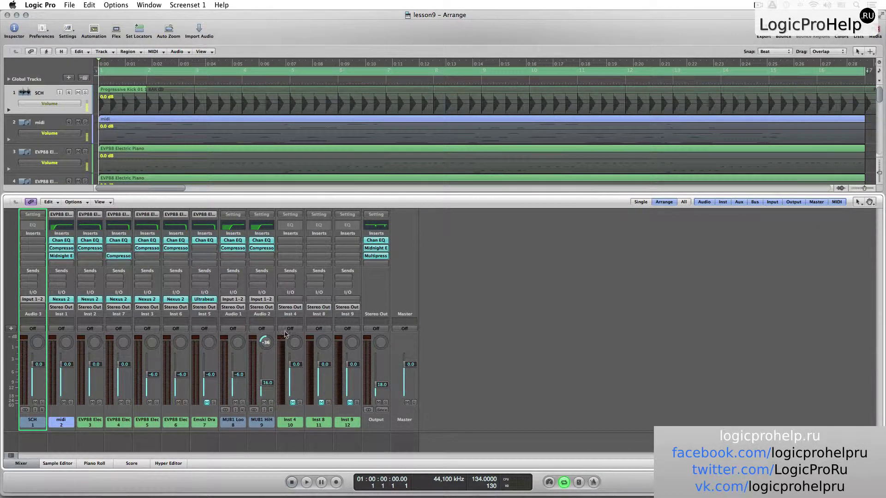
key(x)
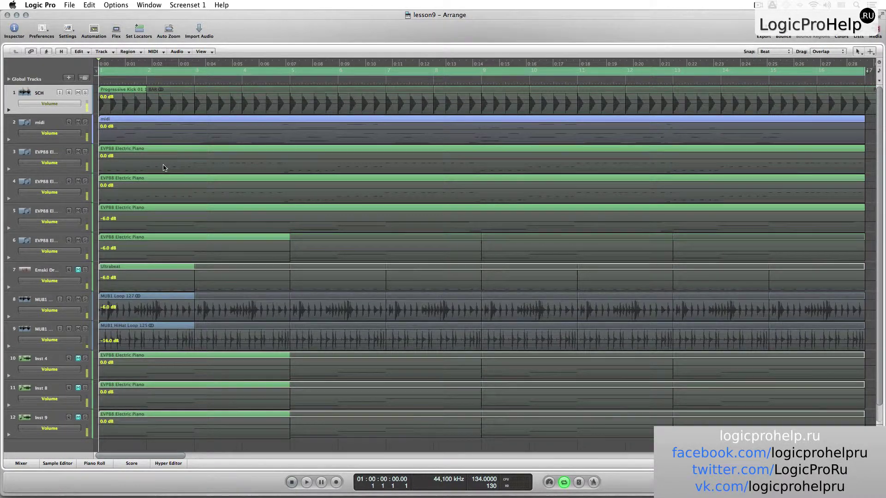
- Enlarge the SCH track with its volume automation shown and display the mixer below the arrangement
key(a)
key(ctrl+z)
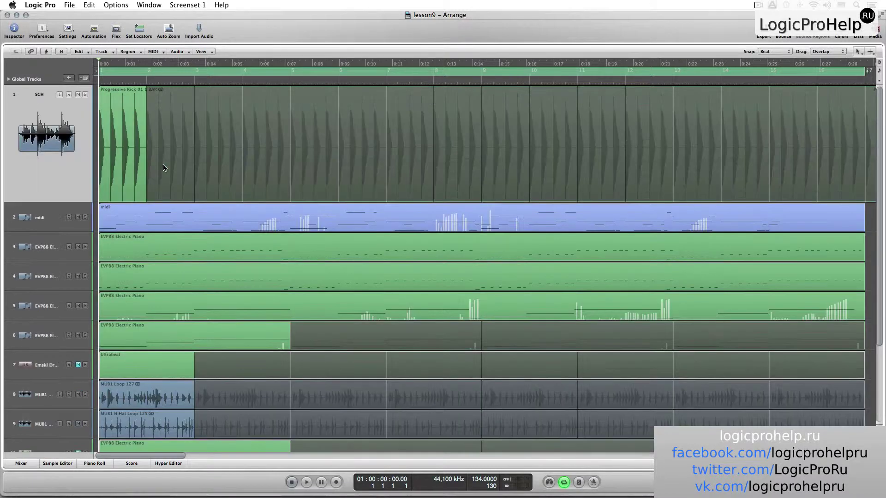
key(a)
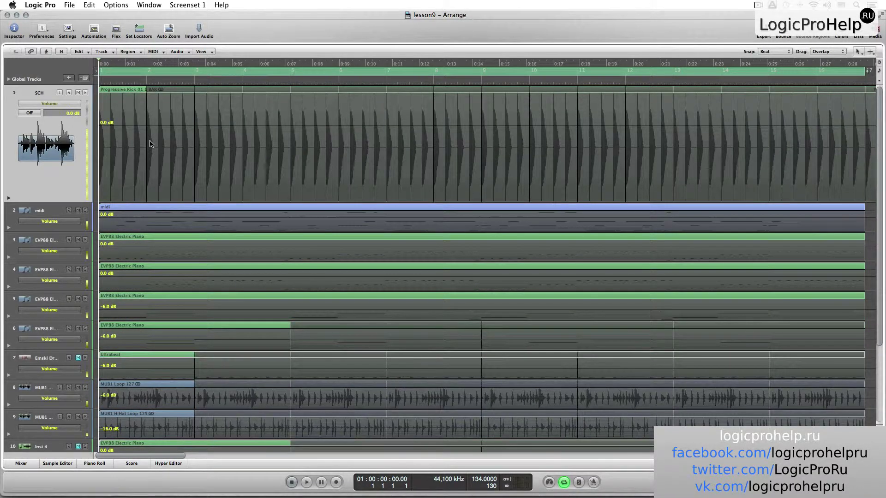
key(x)
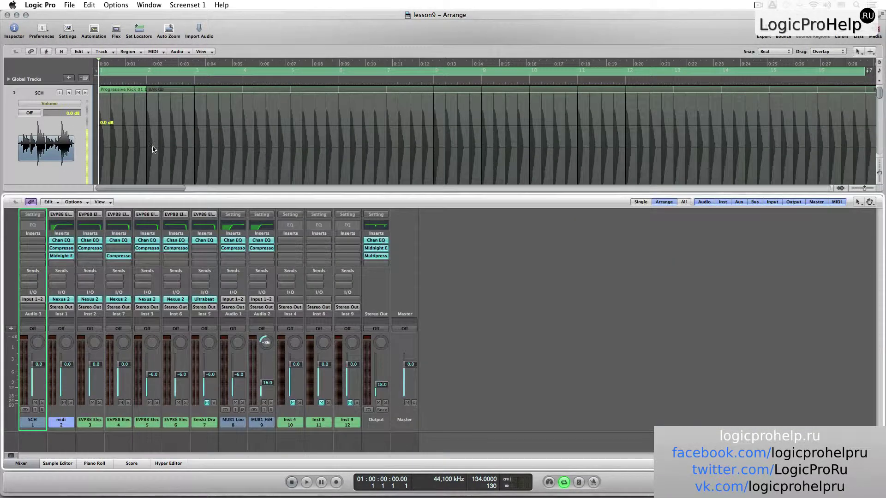
click(102, 125)
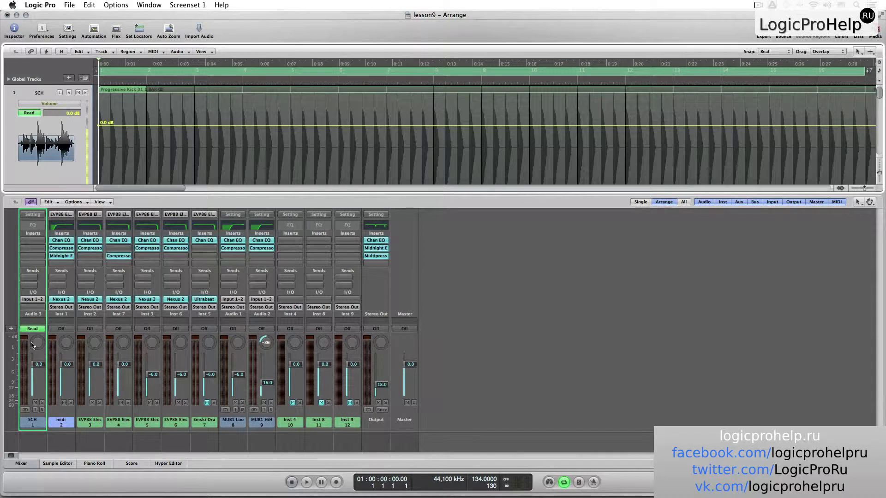
click(98, 125)
click(32, 328)
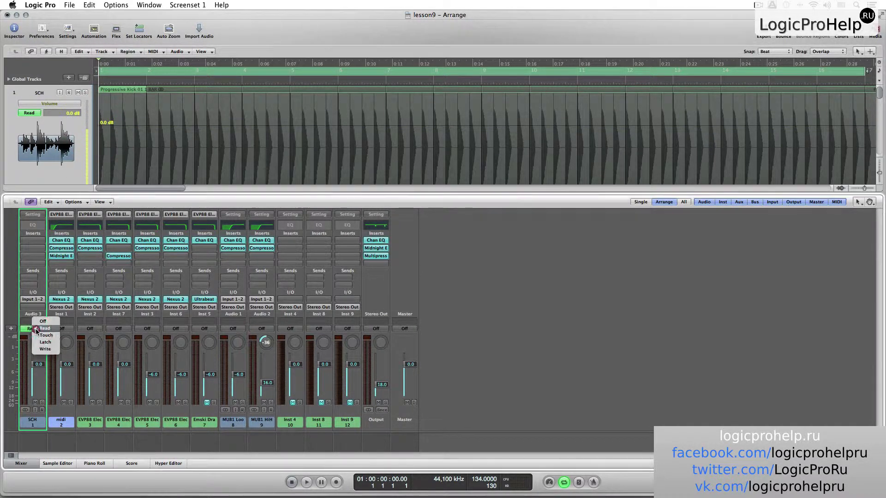
click(39, 319)
- Draw a volume automation dip on track 3, EVP88 Electric Piano, down to about -11.6 dB and back to 0.0 dB just before bar 4
click(107, 131)
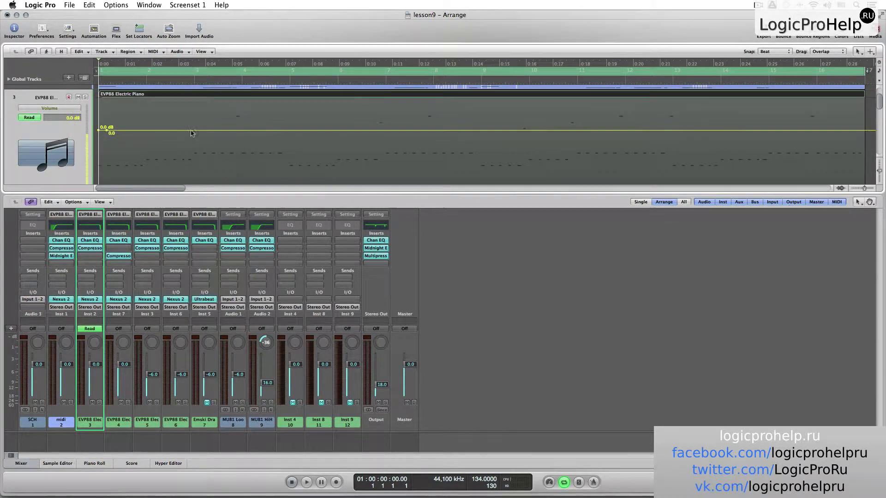
click(213, 129)
click(99, 131)
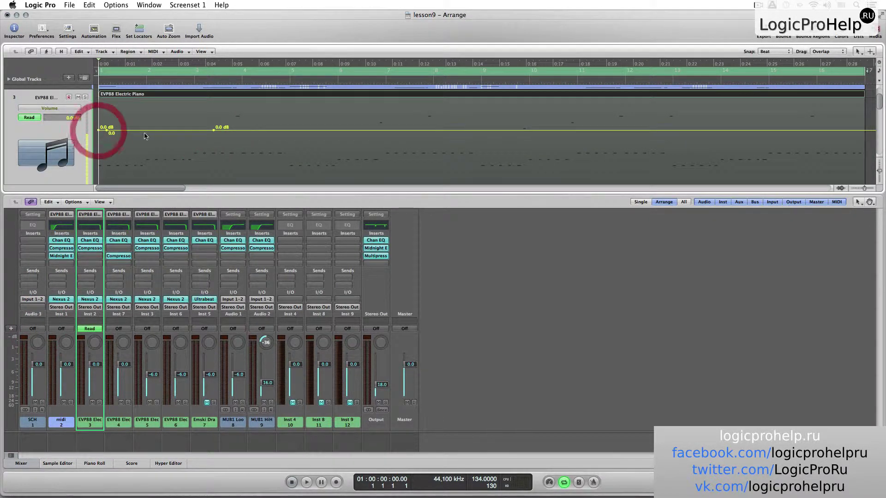
drag(160, 130, 161, 167)
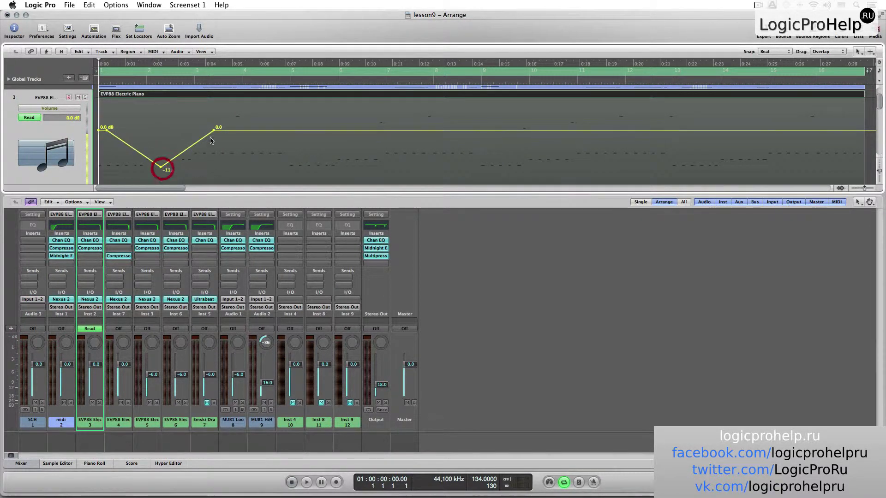
drag(213, 130, 231, 129)
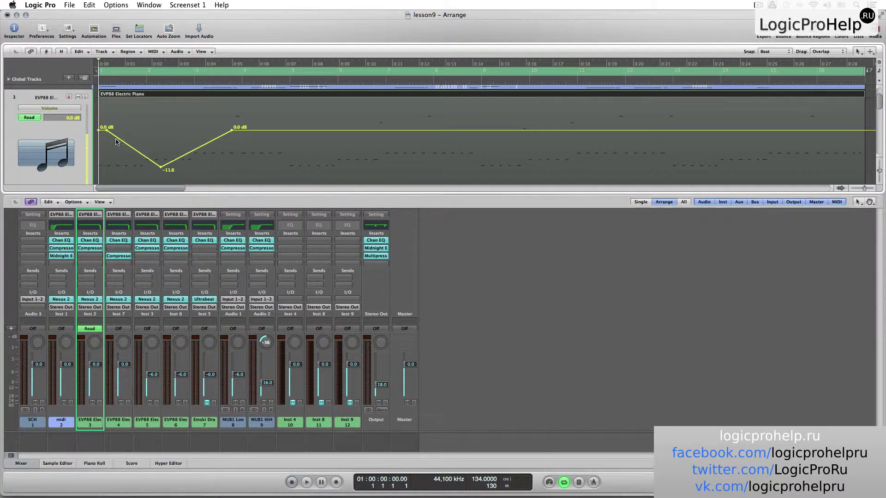
- Test track 3's fader against its automation by lowering it to -13.4 dB and repositioning the playhead, and deepen the dip to about -14.9 dB
click(51, 102)
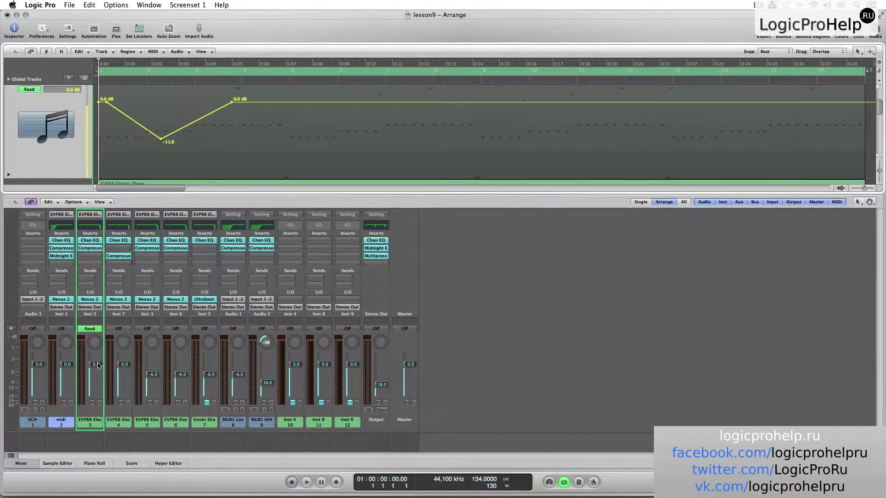
mouse_move(103, 370)
mouse_down()
mouse_move(99, 410)
mouse_move(87, 378)
mouse_move(96, 381)
mouse_up()
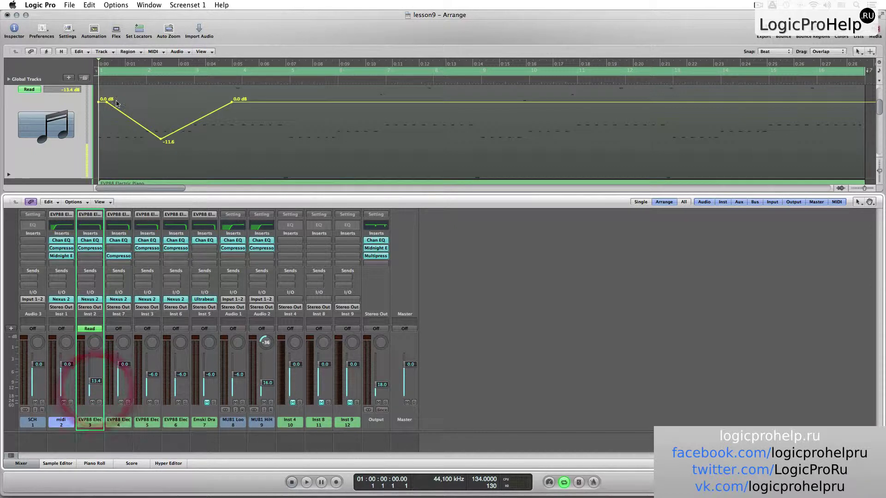
click(128, 80)
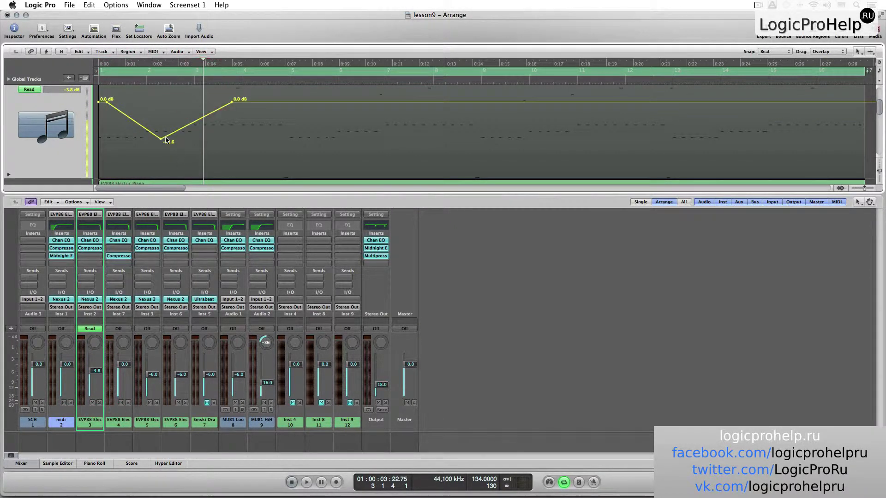
drag(162, 140, 166, 146)
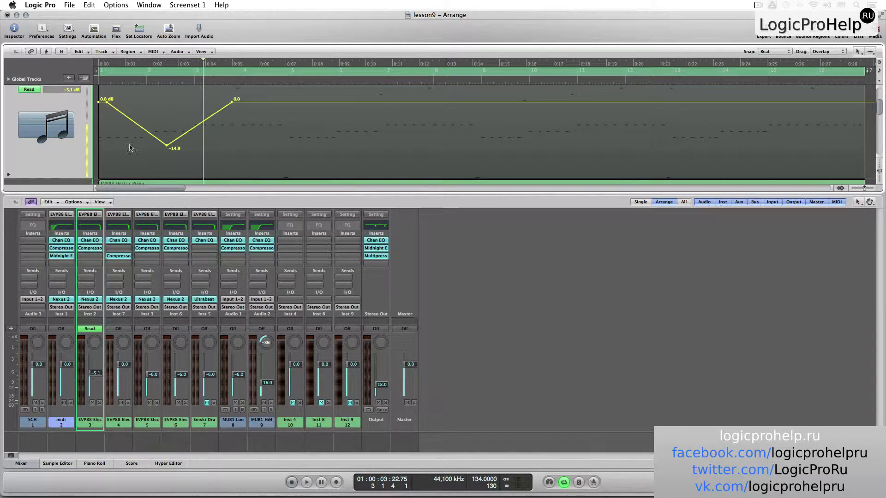
- Set track 3's automation mode to Off and play the opening bars from the project start
click(86, 328)
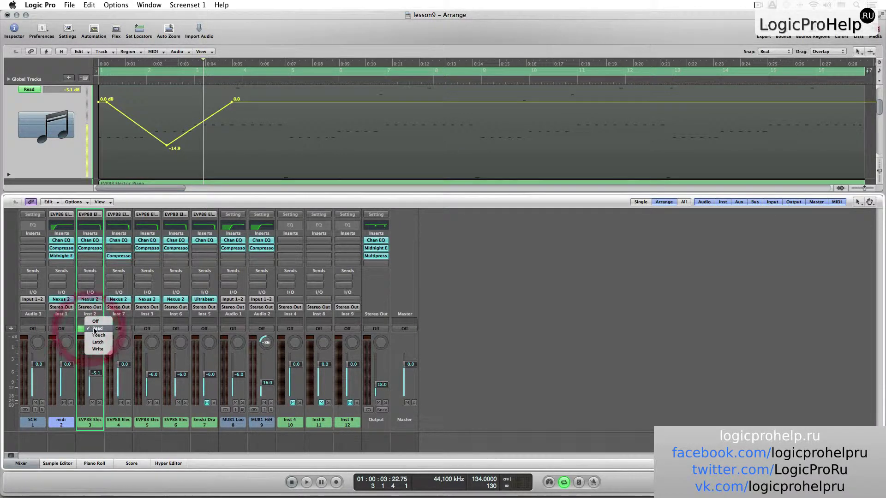
click(100, 322)
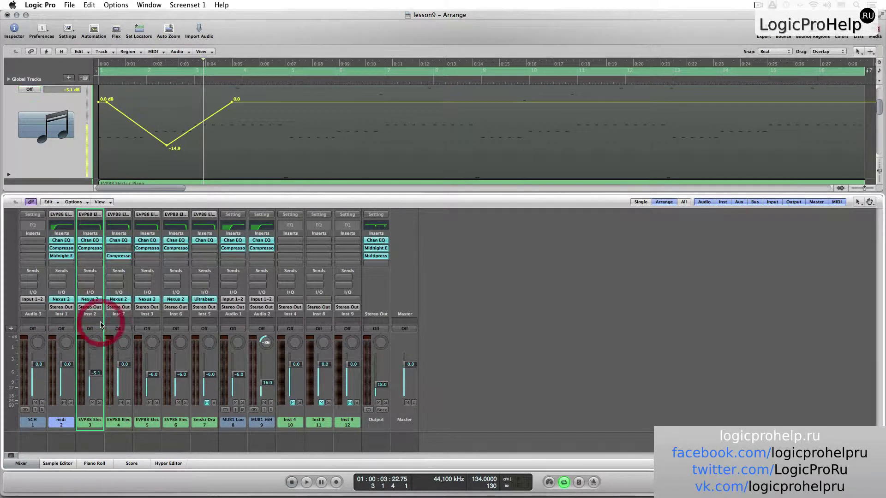
key(Return)
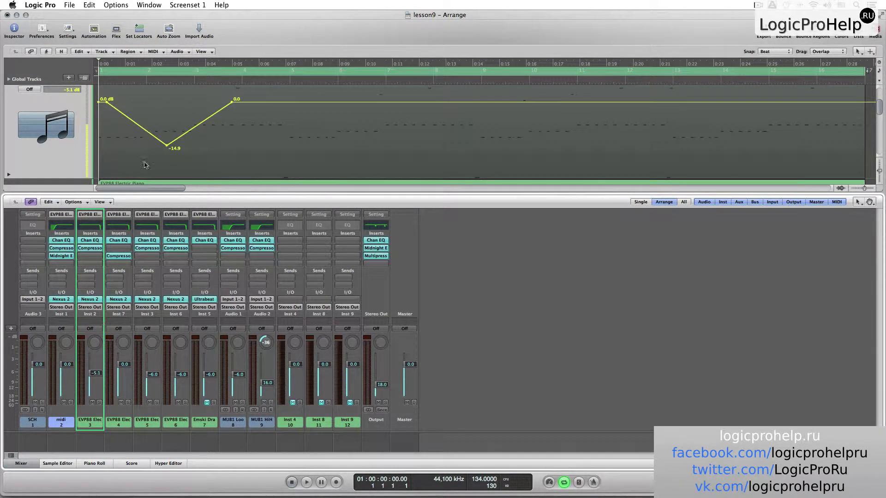
key(space)
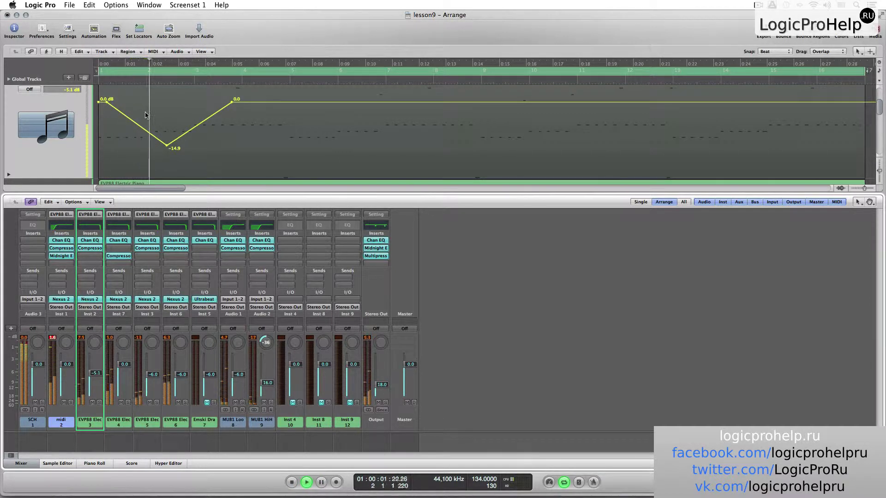
key(space)
key(Return)
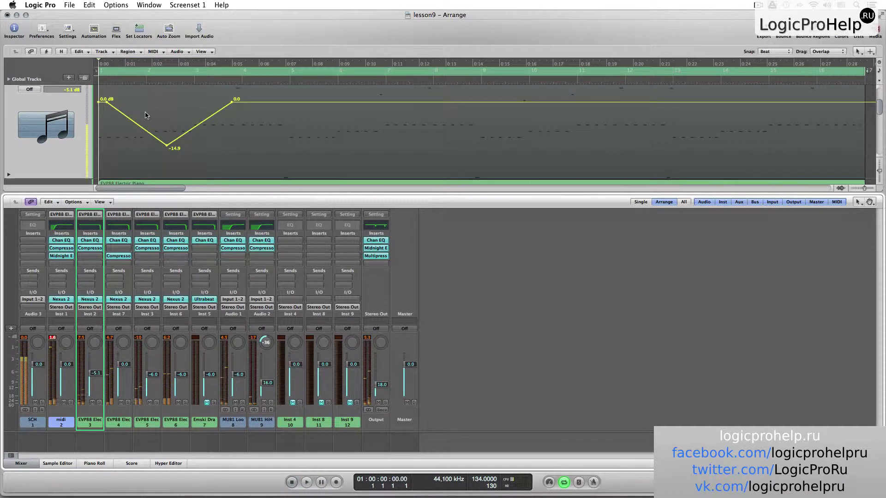
- Set track 3's automation mode to Read, play the opening bars and return the playhead to the project start
click(90, 328)
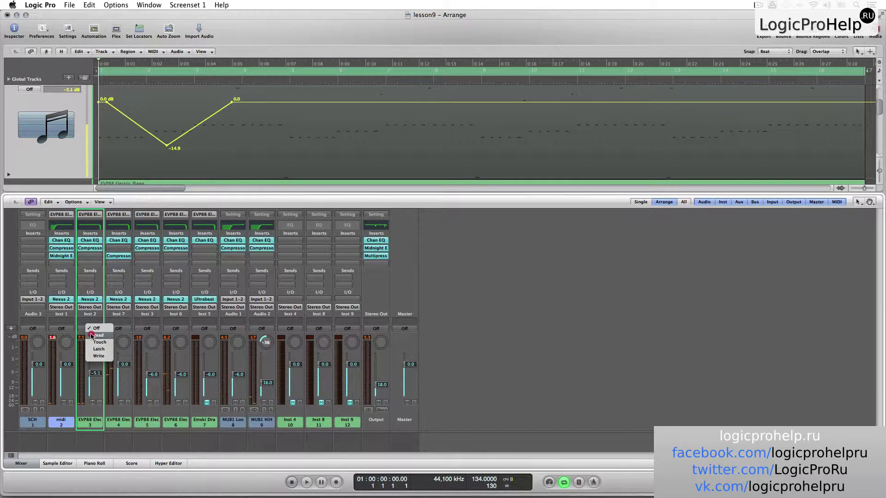
click(91, 335)
key(space)
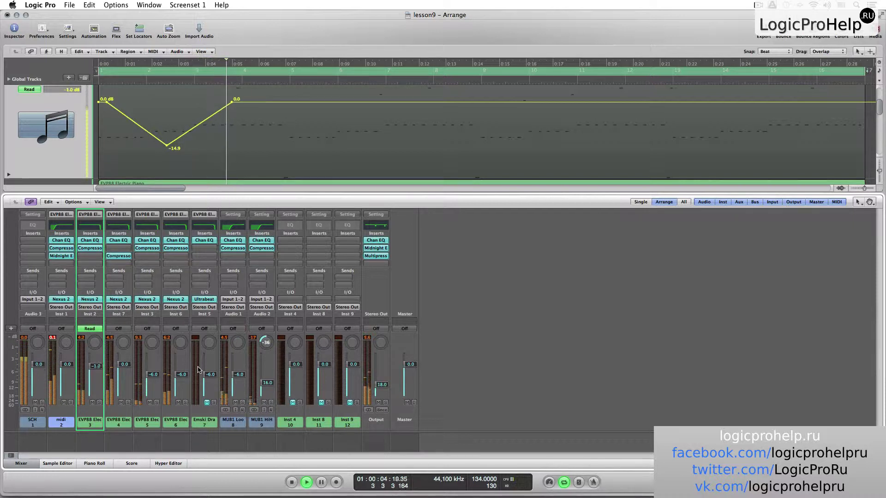
key(space)
key(Return)
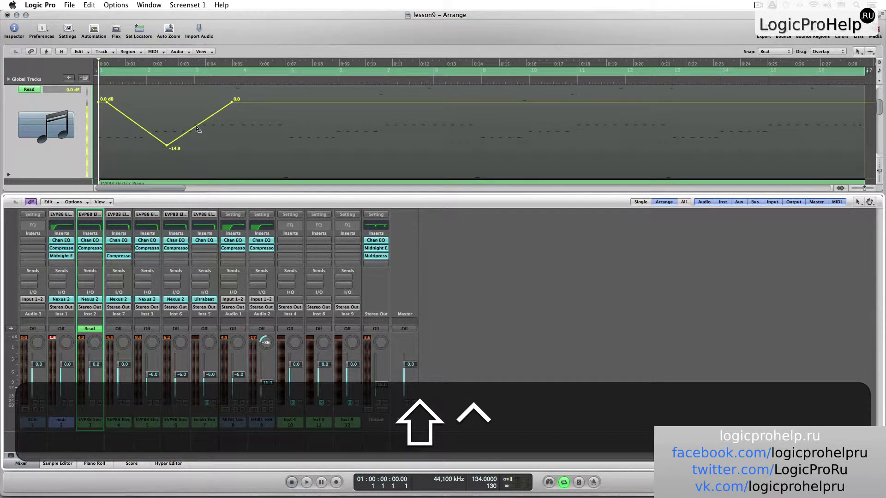
- Bend the rising segment of track 3's volume dip into an S-shaped curve and restore the straight line
drag(196, 131, 217, 138)
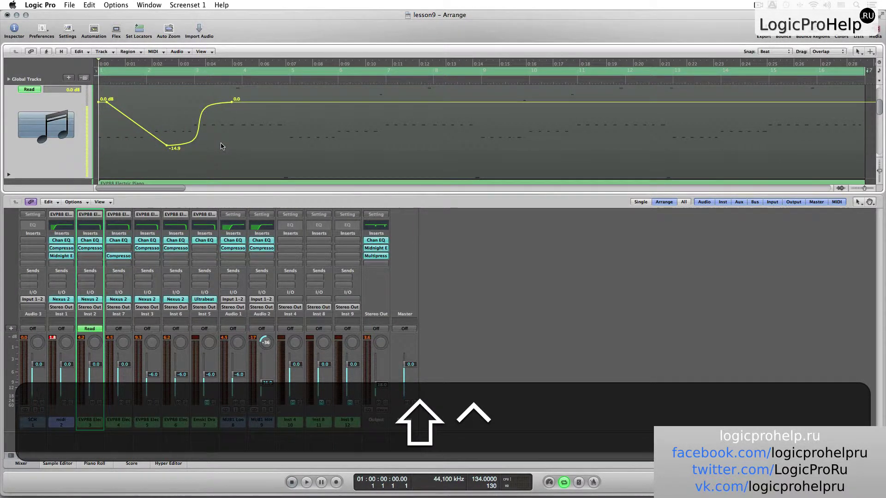
key(shift+ctrl)
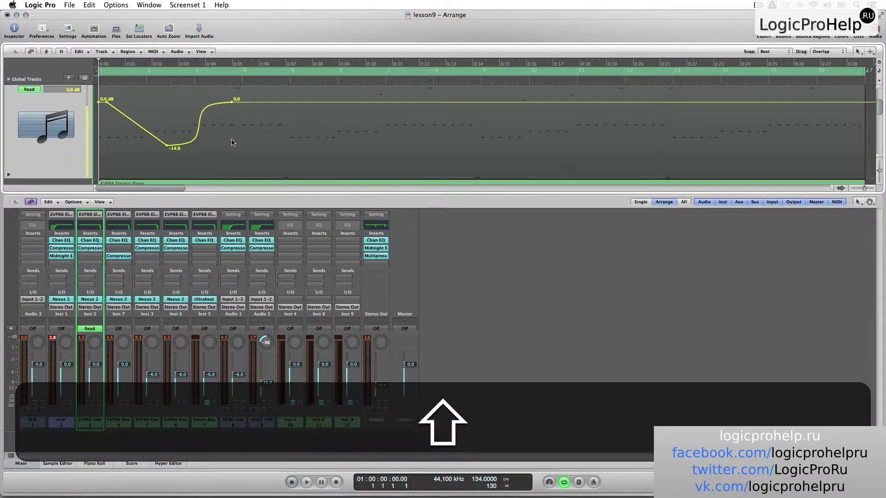
ctrl+shift+click(201, 132)
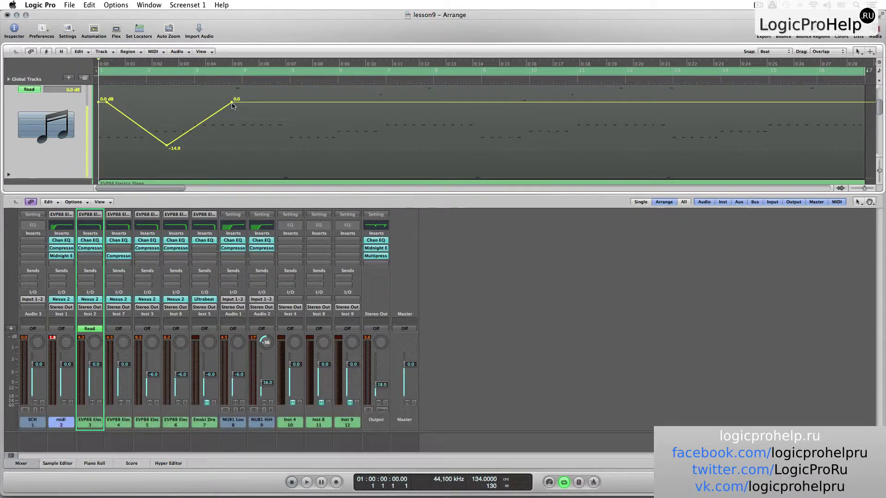
- Reposition the end point of track 3's volume dip to about +0.3 dB just before bar 4 and hide the mixer
drag(235, 108, 251, 63)
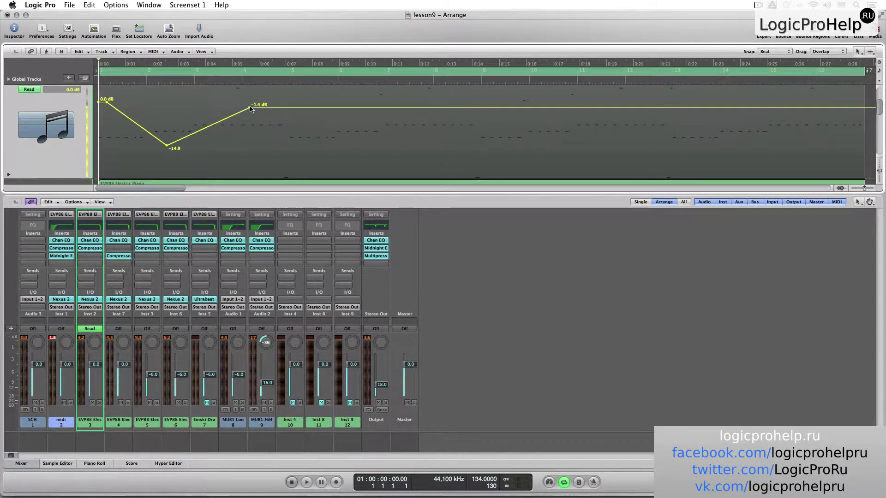
drag(250, 107, 227, 106)
key(x)
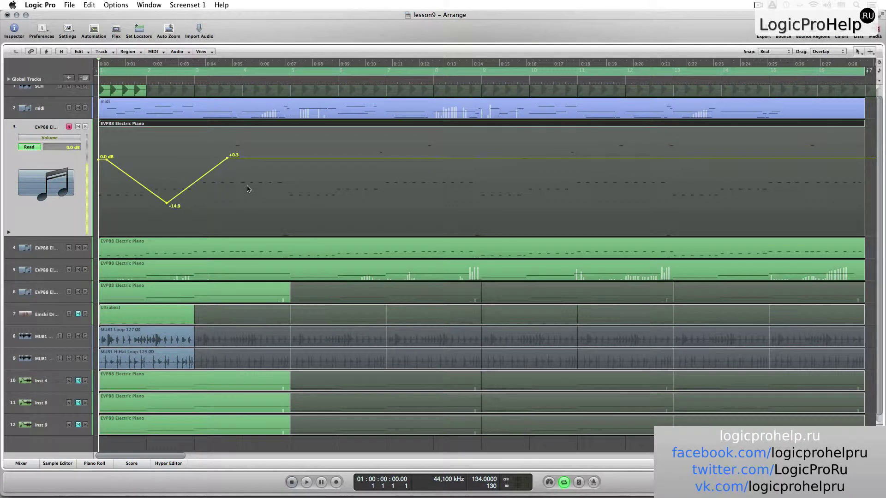
- Copy the opening section of track 3's volume automation three times along the track and undo the copies
key(super)
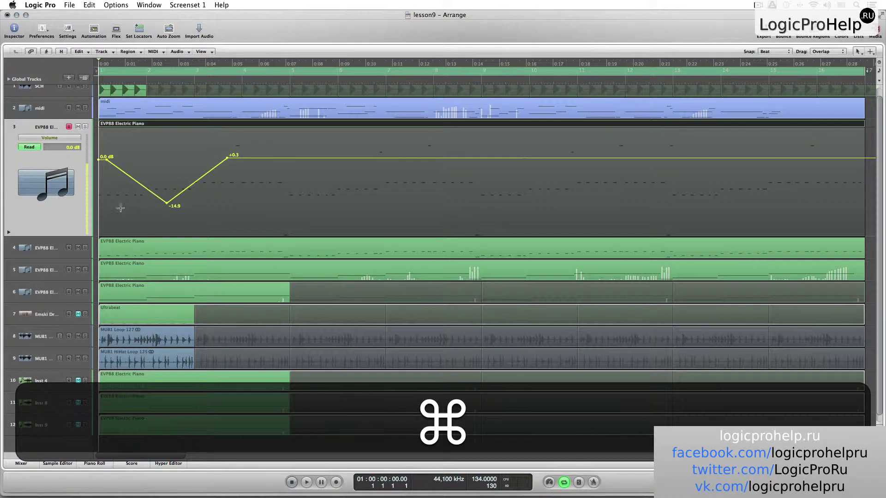
drag(98, 215, 238, 218)
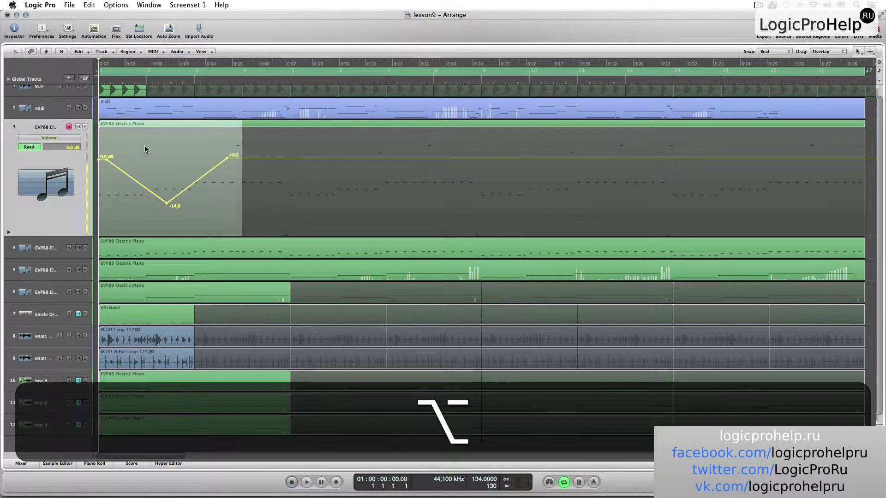
drag(145, 145, 700, 155)
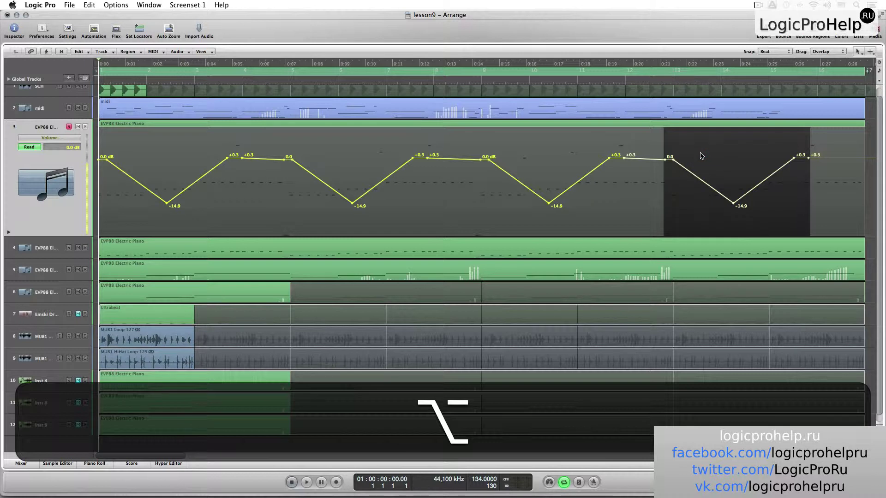
key(alt+super+z)
key(super+z)
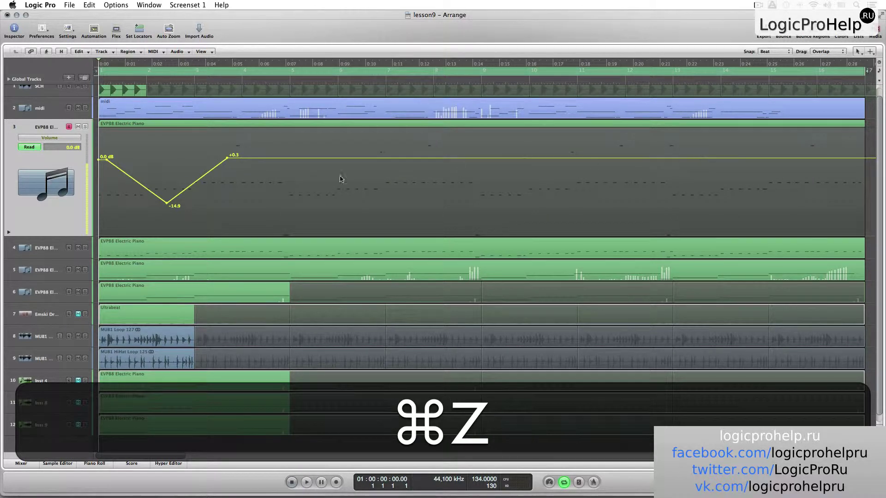
- Select track 3's opening volume dip and copy it twice along the track, starting near bar 5 and between bars 9 and 10
drag(98, 215, 255, 216)
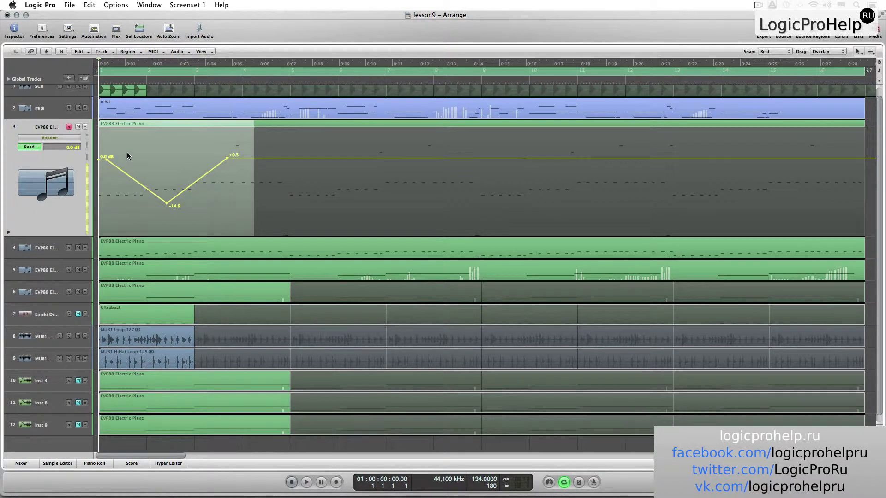
drag(127, 156, 340, 171)
drag(446, 163, 555, 162)
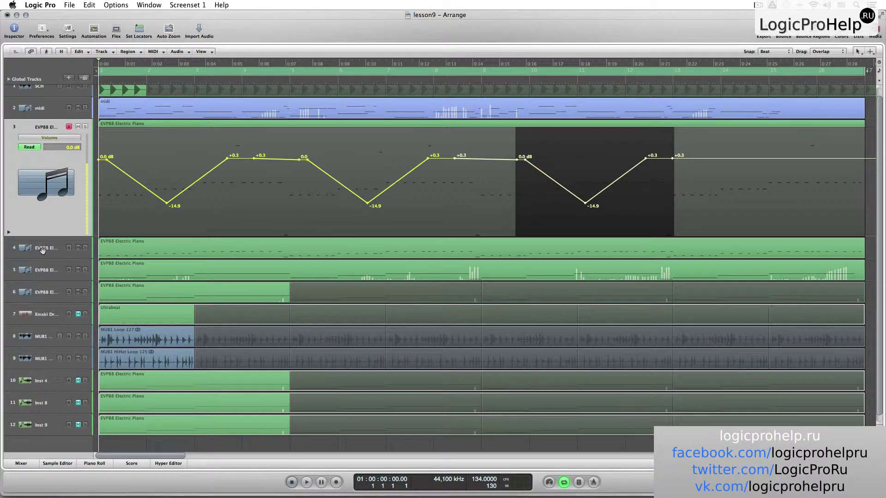
- Reset track 3's individual zoom and enlarge all tracks vertically with their automation lanes shown
key(a)
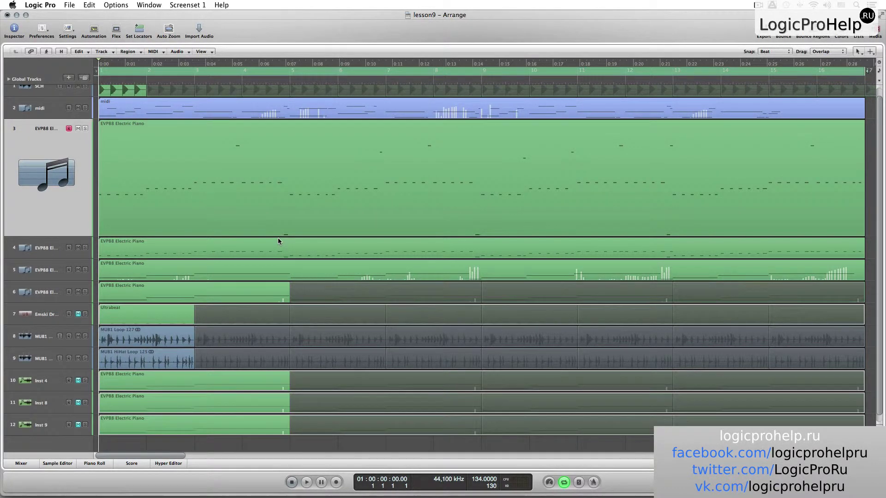
key(ctrl+z)
scroll(279, 233, up, 1)
key(a)
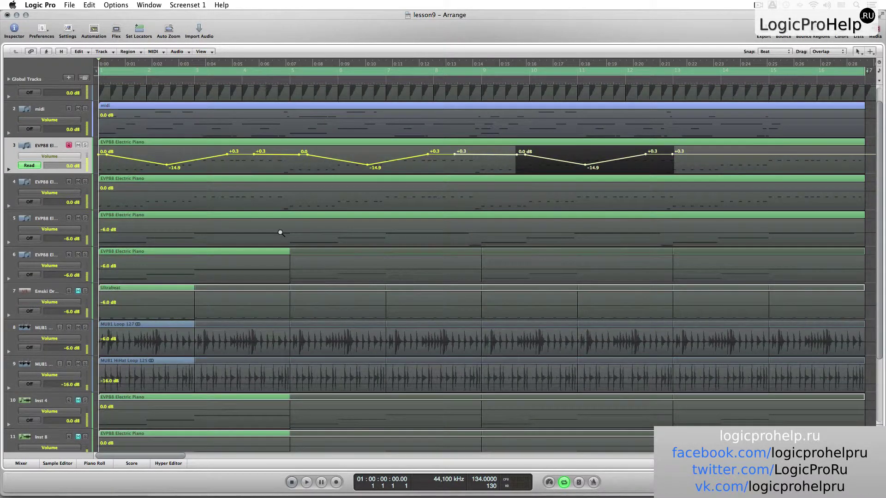
scroll(281, 234, up, 6)
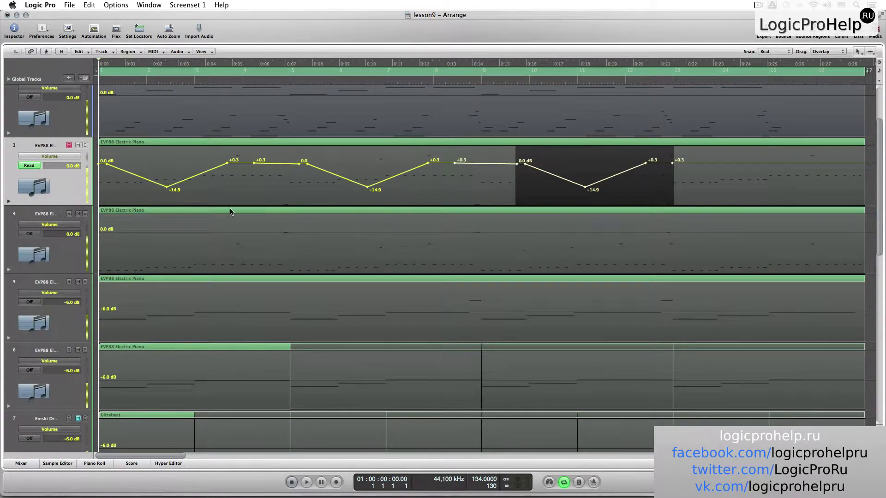
- Copy track 3's three volume dips onto track 4 and delete the pasted +0.3 dB point just after bar 4
key(shift)
drag(96, 151, 680, 211)
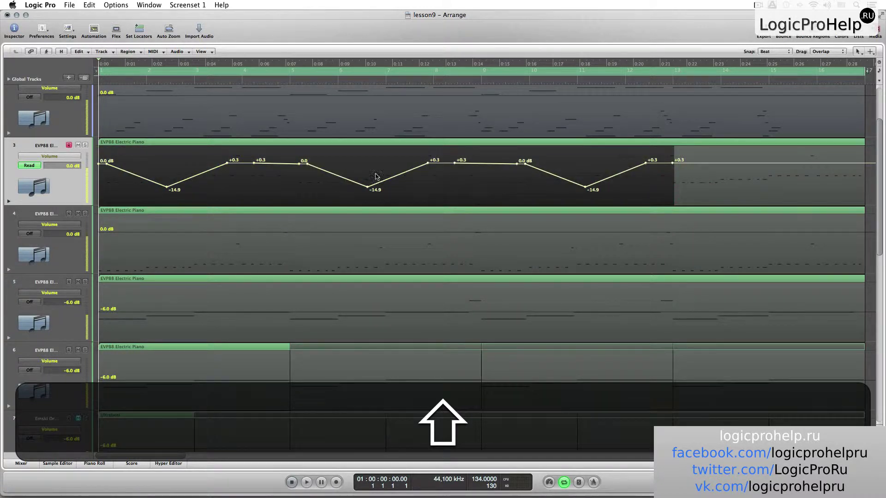
key(super+c)
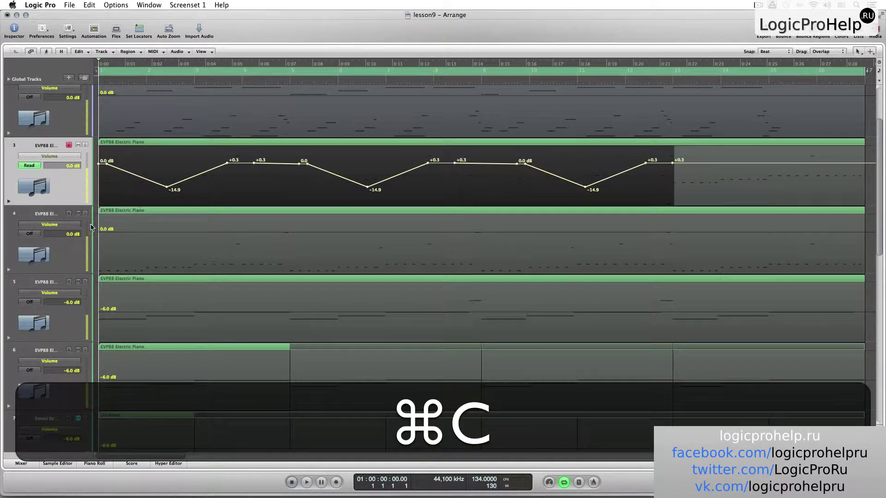
click(55, 218)
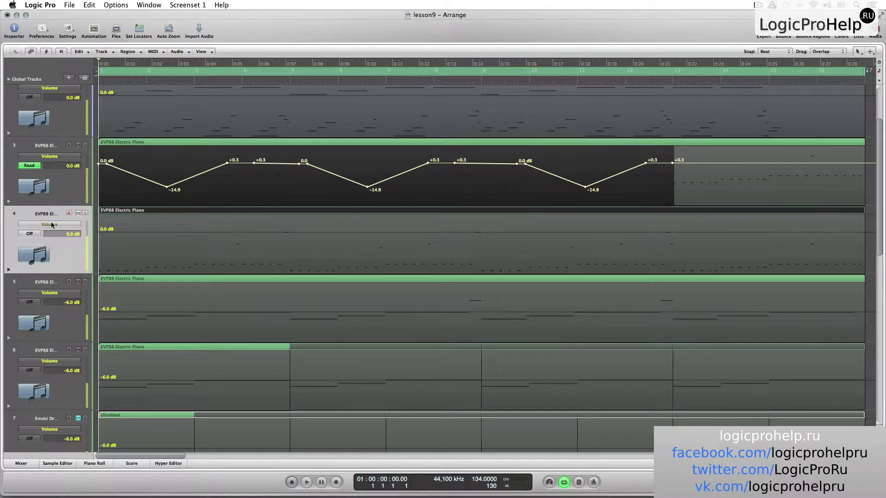
key(super+v)
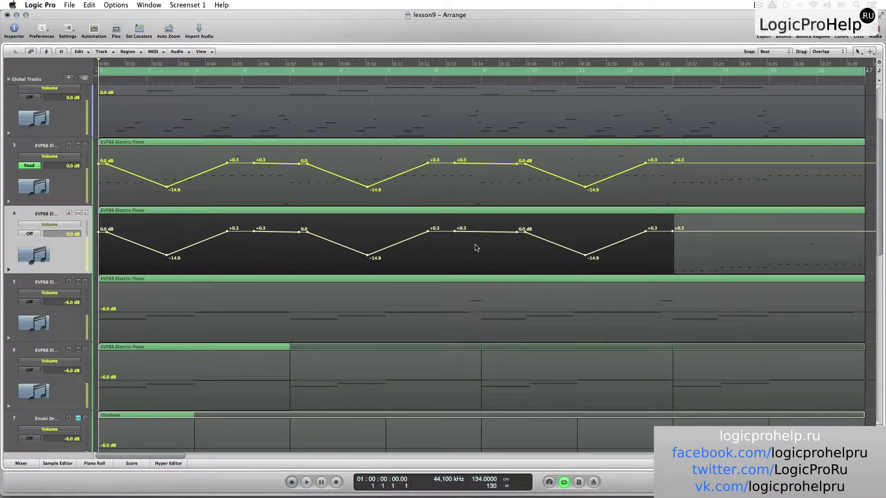
click(255, 233)
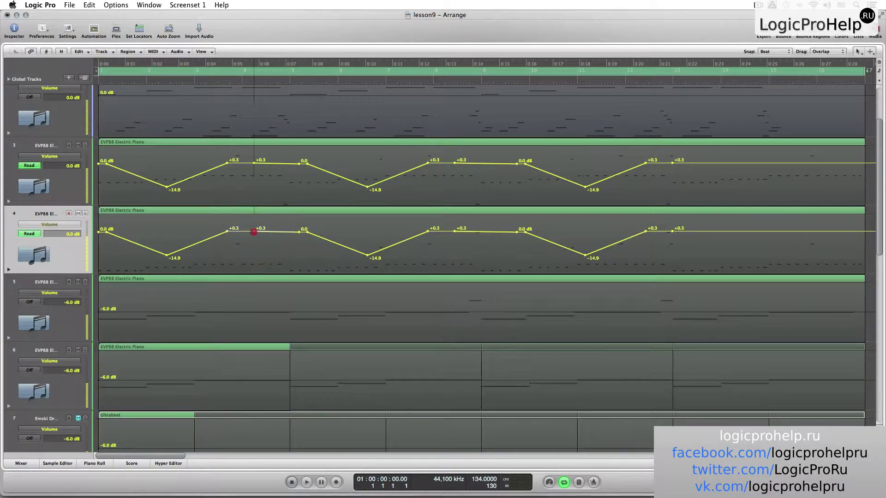
click(255, 233)
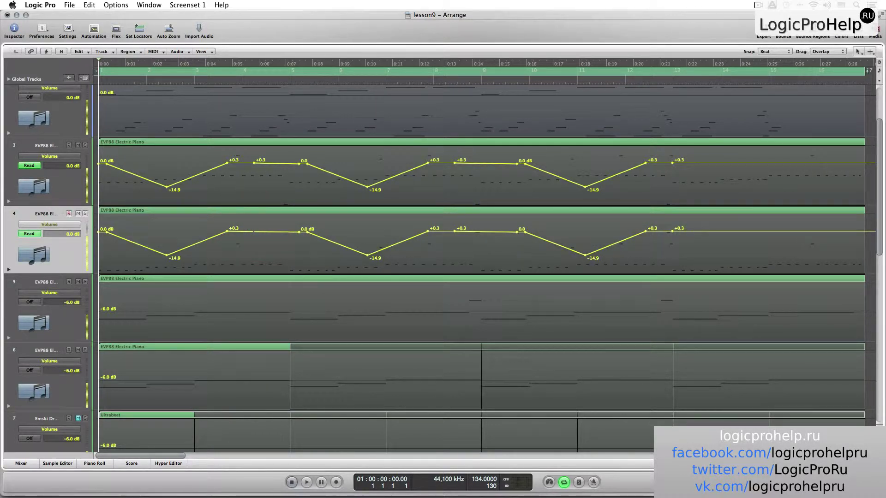
- Show Pan automation on track 4 and draw a curve through about -22 before bar 2, 0, +19 near bar 5 and 0 at bar 9
scroll(108, 249, down, 1)
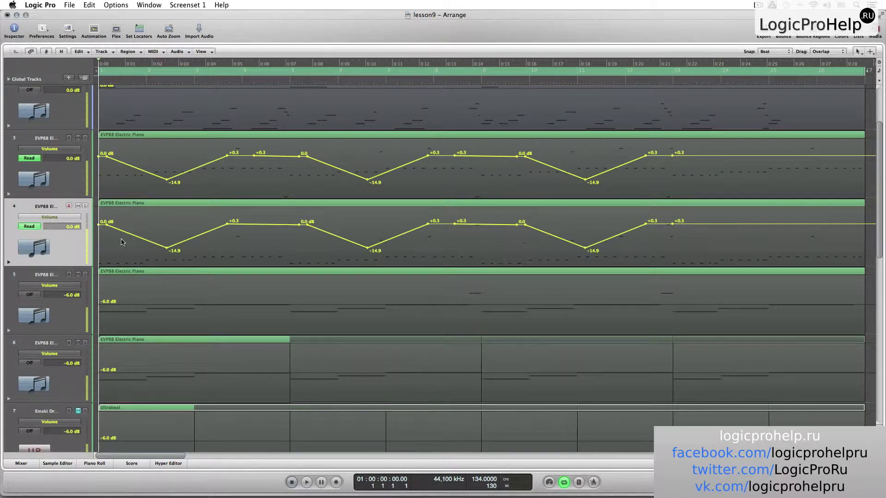
click(69, 219)
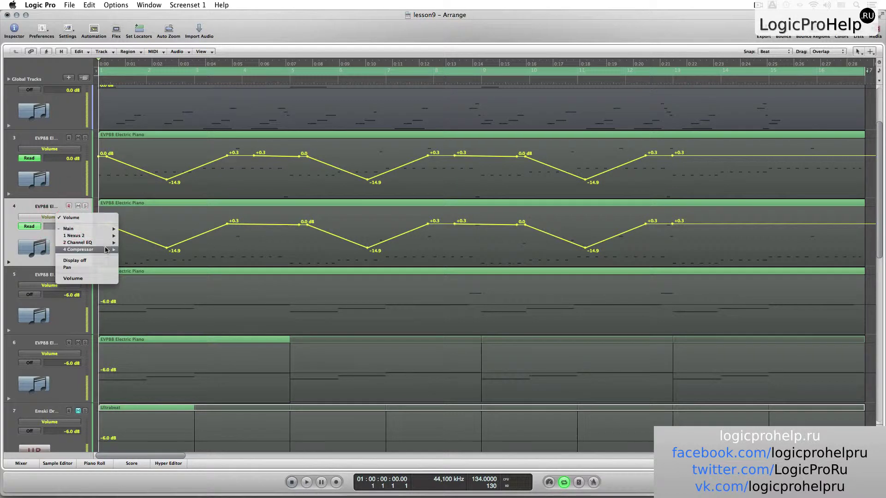
click(91, 269)
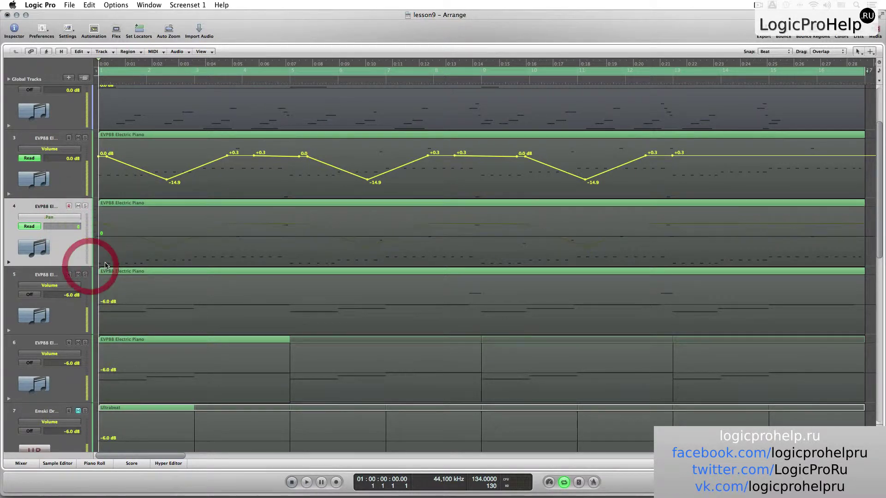
click(102, 237)
click(171, 236)
click(300, 235)
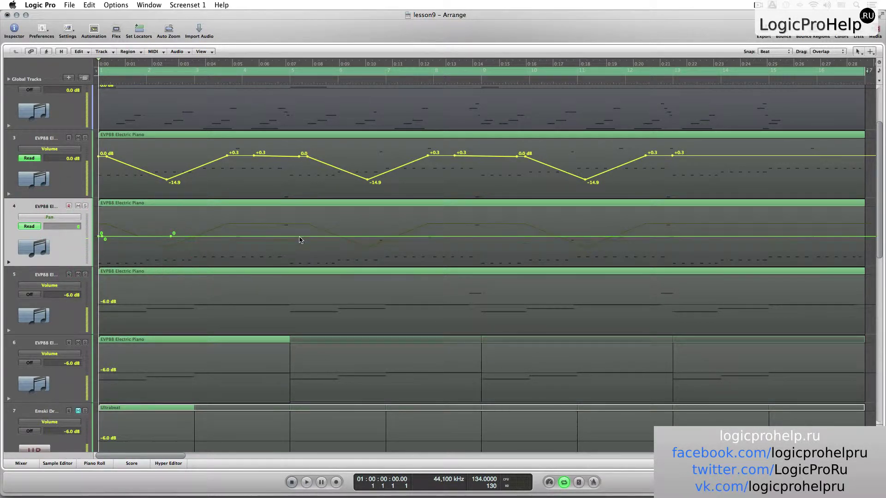
click(485, 236)
drag(301, 236, 300, 245)
drag(134, 236, 135, 226)
- Switch track 4's displayed automation between Volume and Pan, ending on Pan, and unfold a separate Volume lane beneath it
click(59, 179)
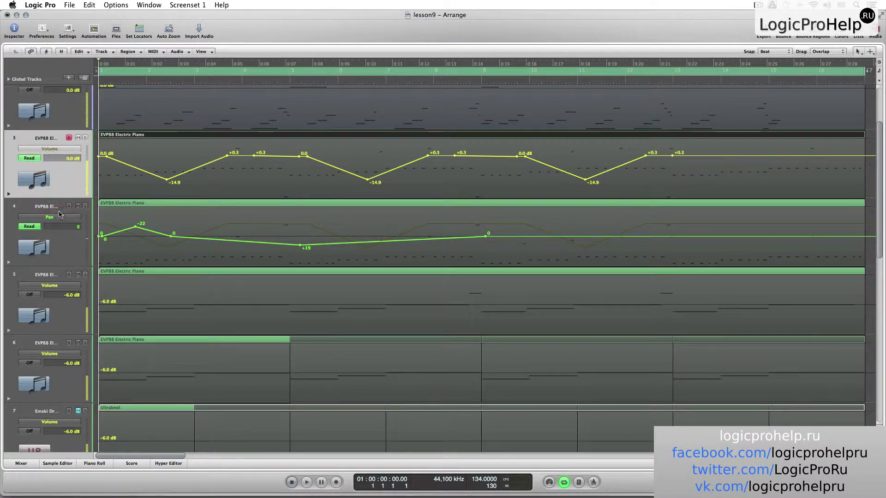
click(67, 246)
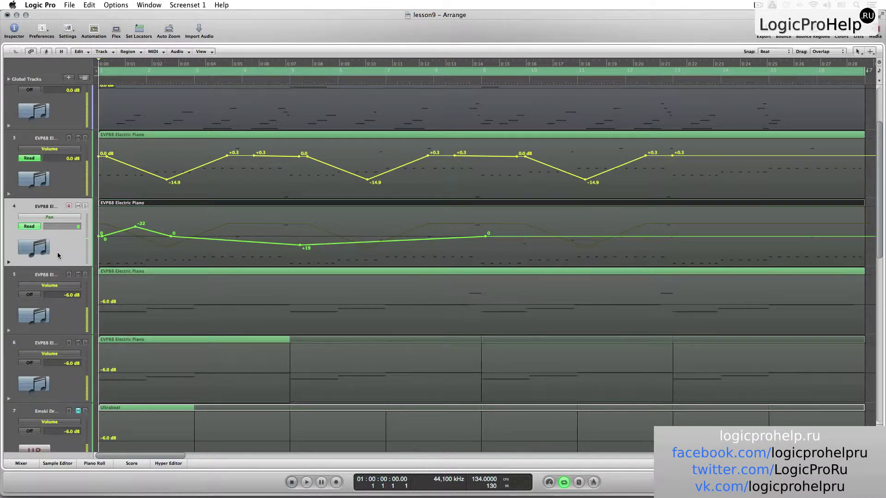
click(58, 221)
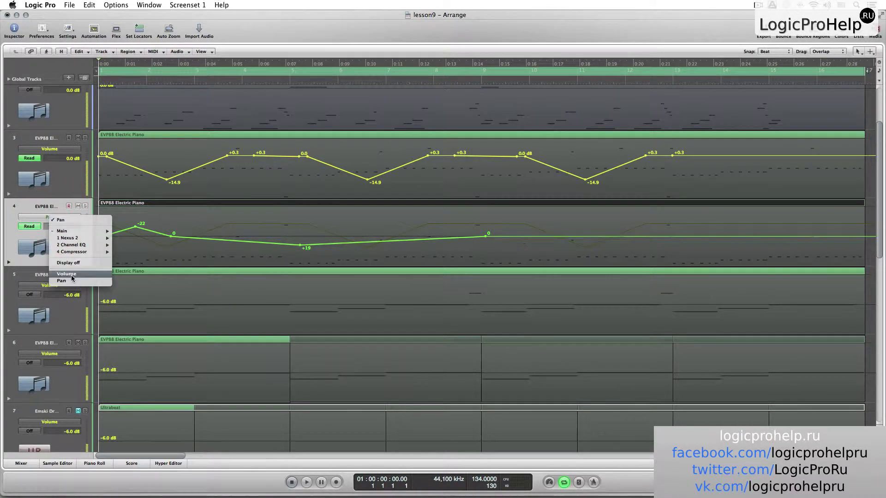
click(73, 278)
click(51, 217)
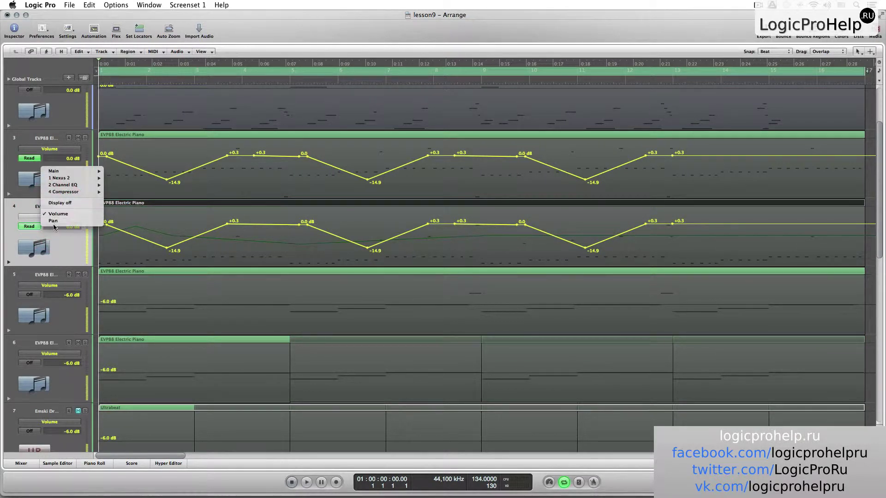
click(53, 221)
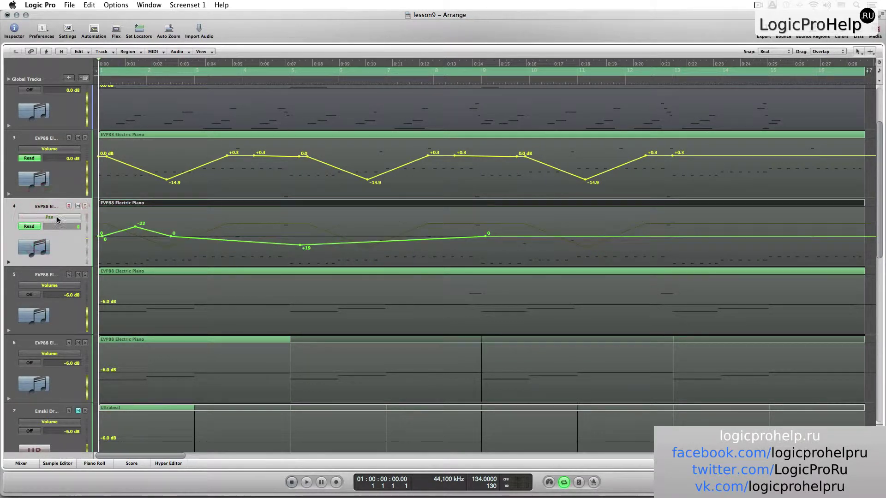
click(52, 216)
click(64, 212)
click(62, 216)
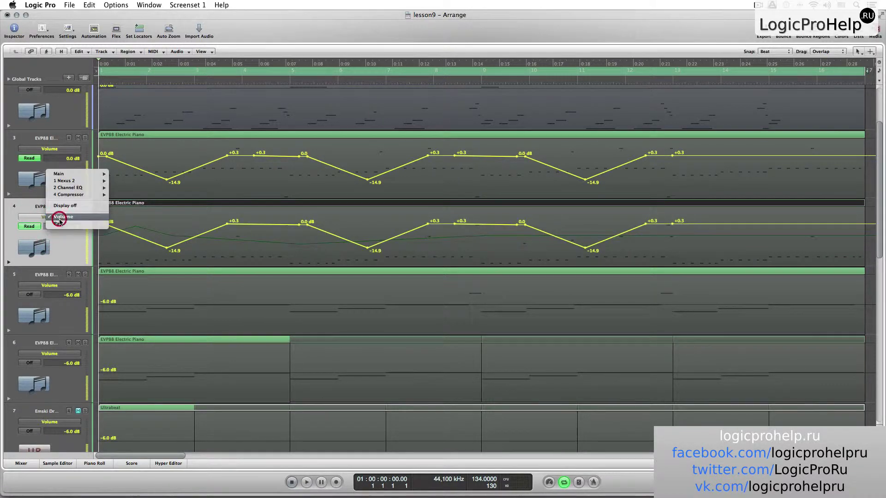
click(64, 224)
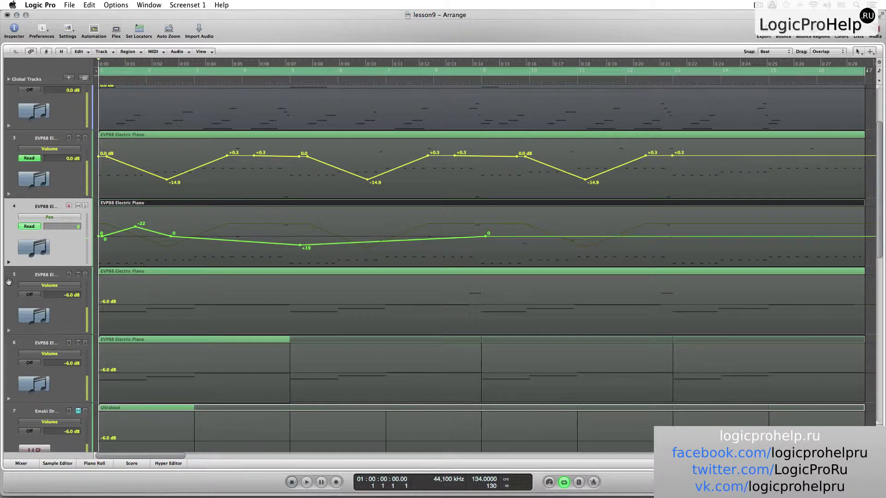
click(9, 263)
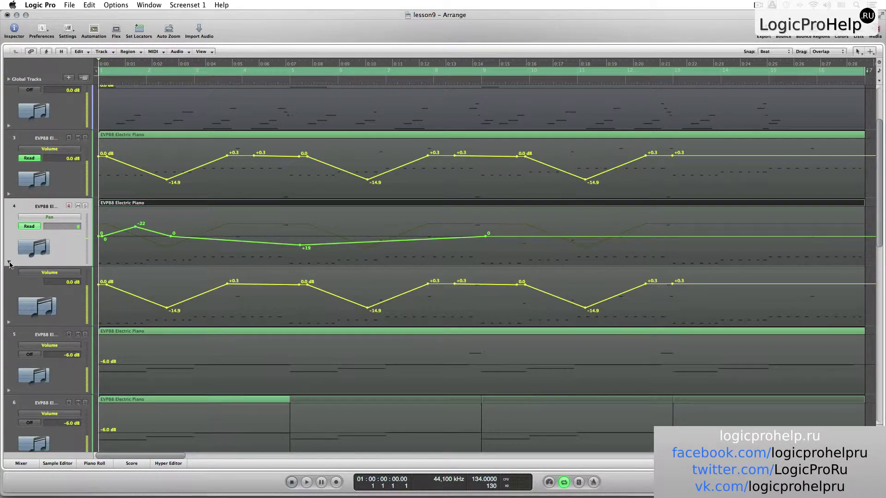
- Display Volume automation in track 4's main lane and Pan automation in the lane beneath it
click(53, 217)
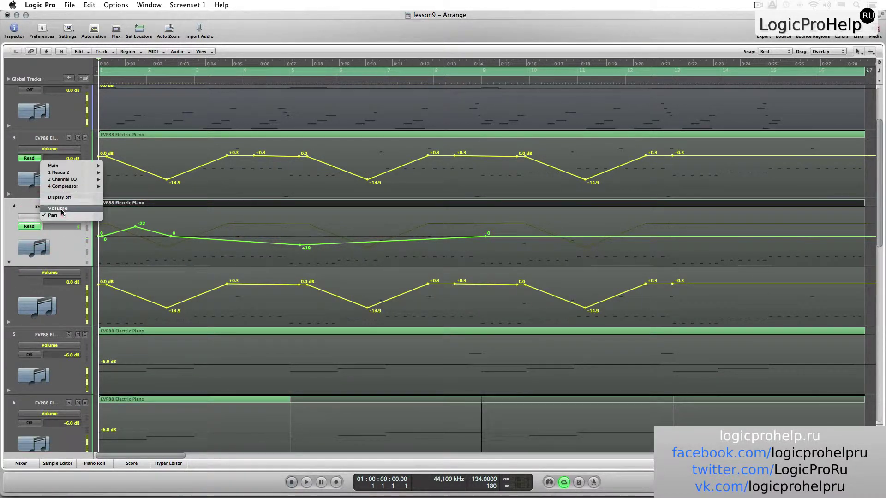
click(64, 212)
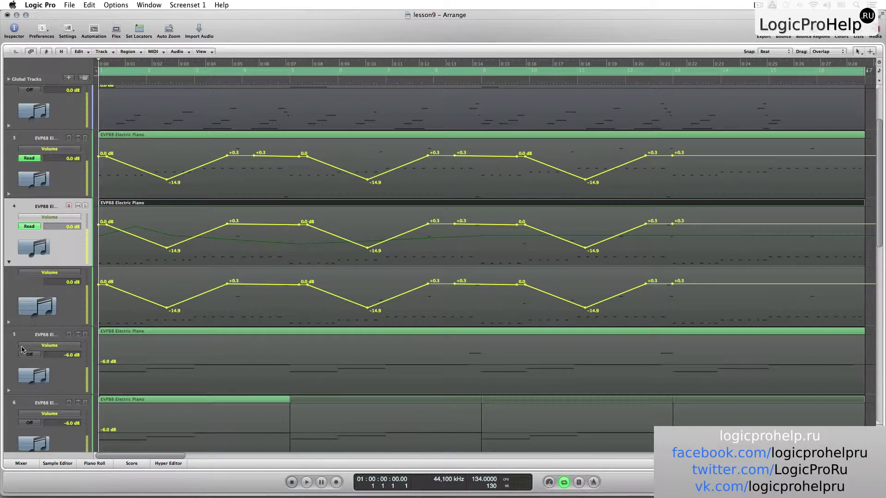
click(54, 280)
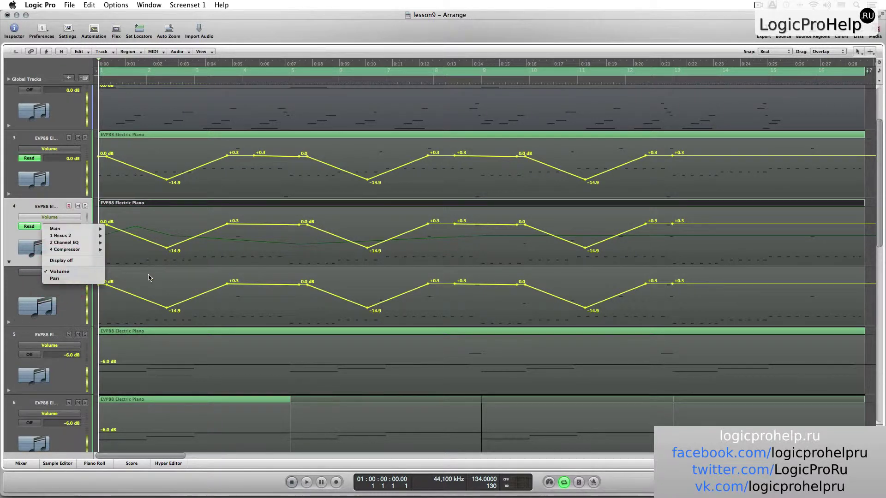
click(63, 281)
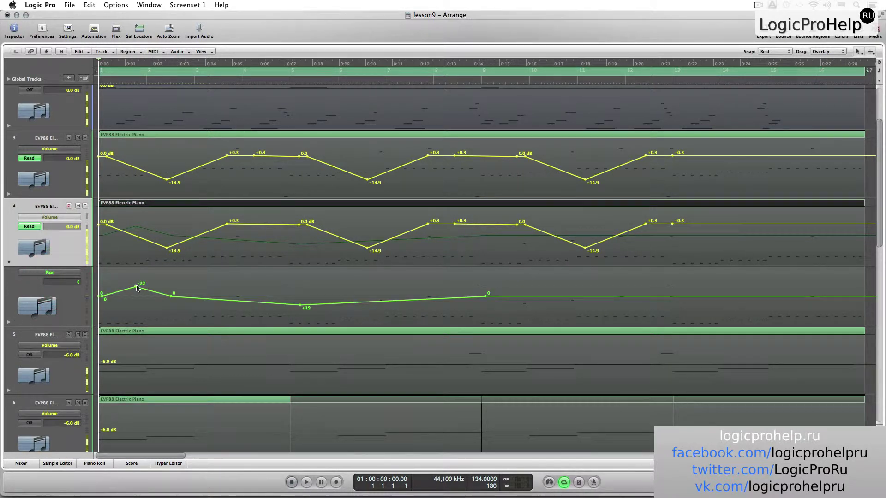
- Delete the automation points forming the middle volume dip on track 4, including the -14.9 dB point near bar 7
click(366, 248)
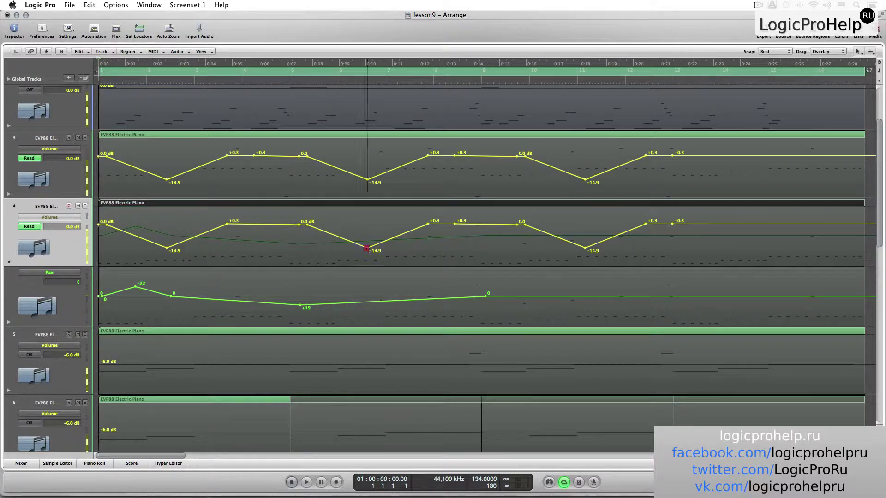
click(299, 226)
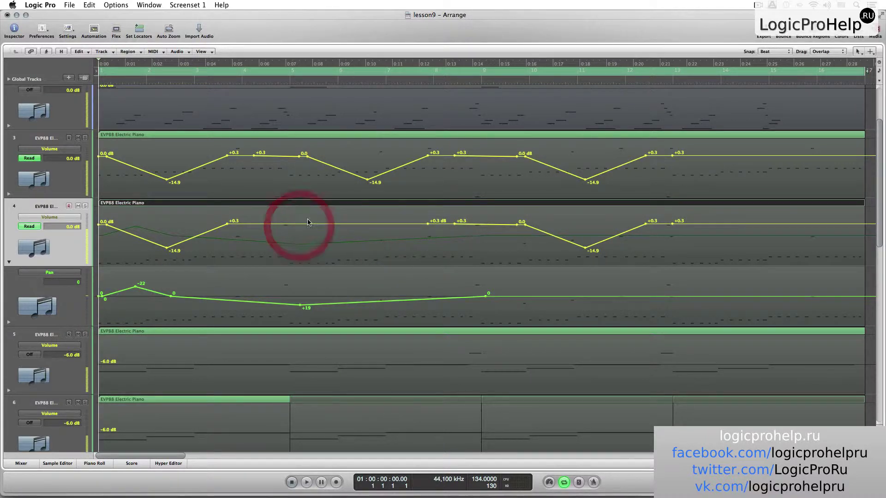
click(426, 226)
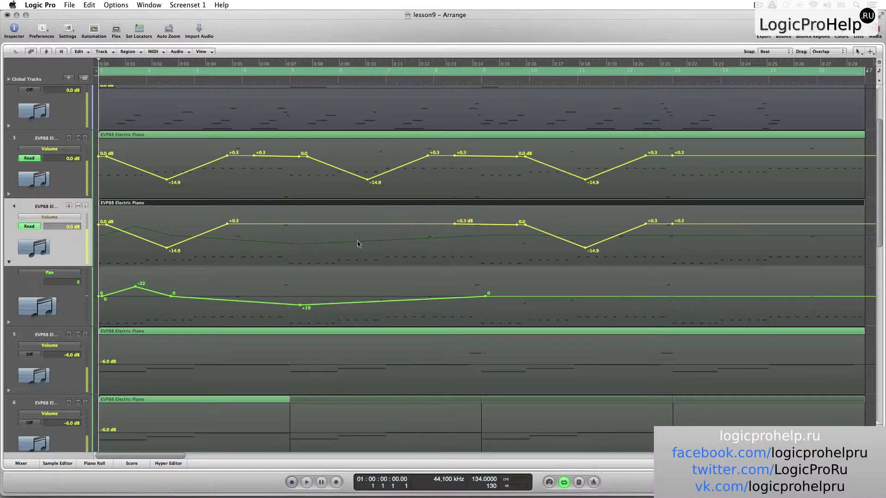
- Select track 4's section from just after bar 4 to just before bar 8 and lower its volume to -14.0 dB
drag(249, 242, 416, 247)
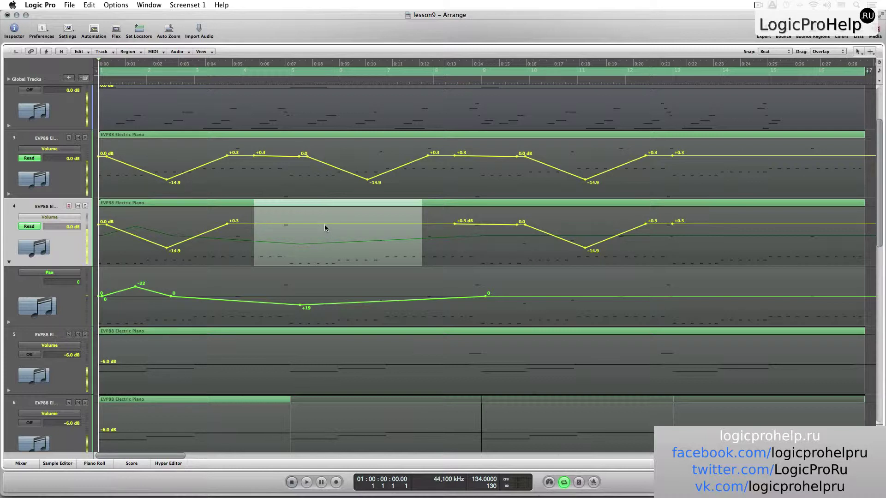
drag(325, 227, 332, 248)
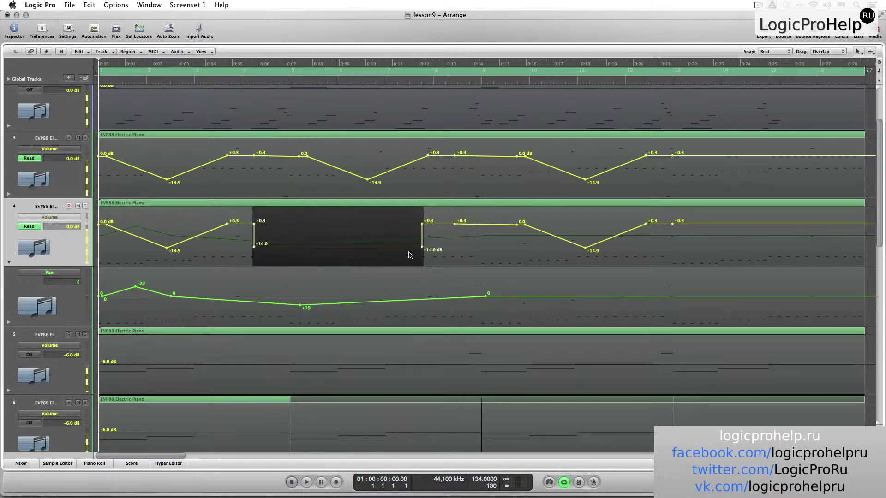
click(414, 258)
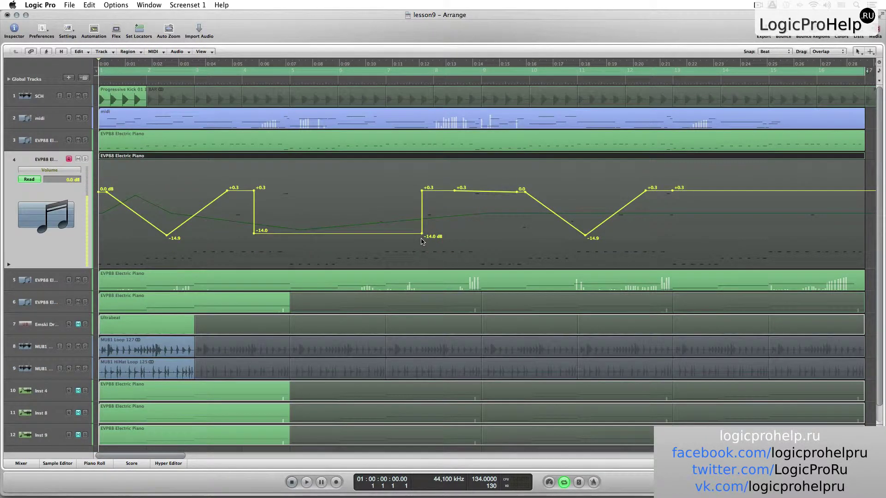
- Browse the tracks around track 4 with Auto Zoom enlarging the selected one, ending on track 3
click(51, 272)
key(Down)
key(Down)
key(Up)
key(Up)
key(Up)
key(Up)
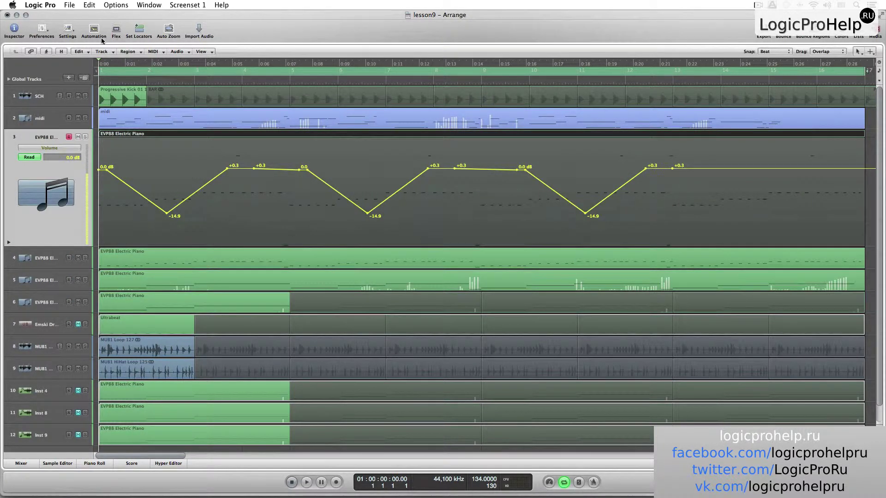
- Turn Auto Zoom off and deselect all regions
click(168, 30)
click(169, 30)
click(168, 30)
click(211, 394)
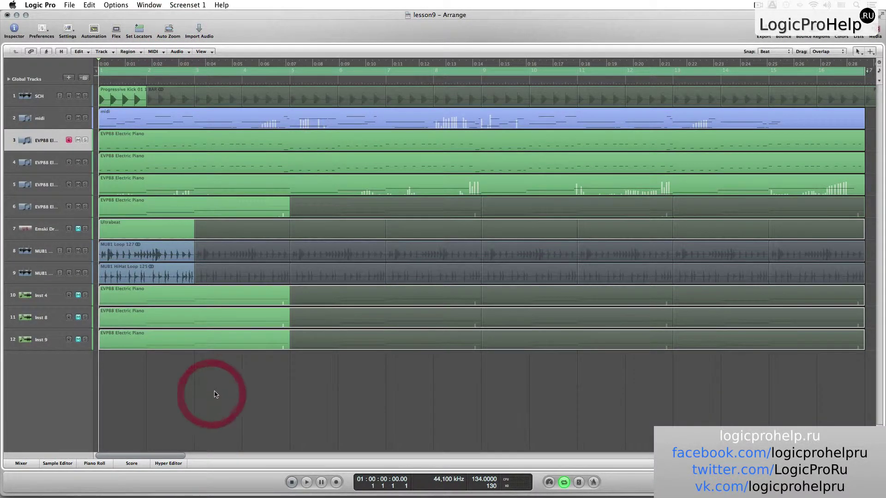
- Show the automation lanes, turn on Auto Zoom for track 3 and shrink the track heights so all twelve tracks fit
key(a)
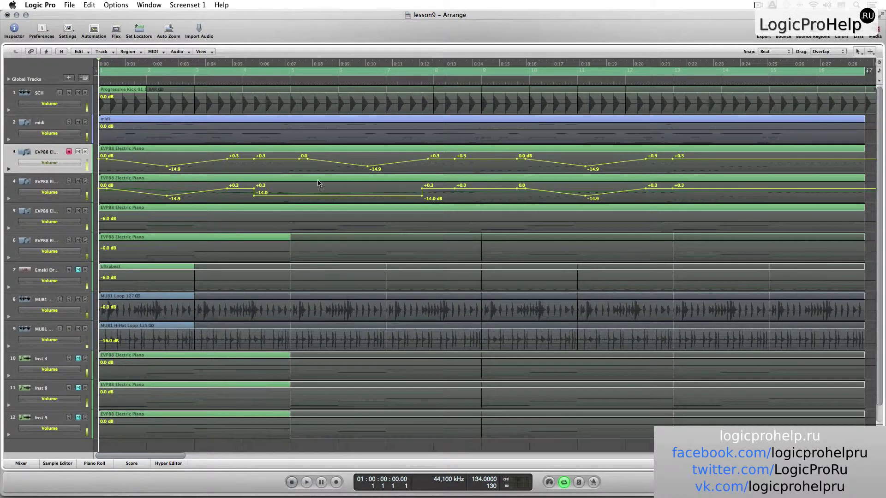
click(167, 30)
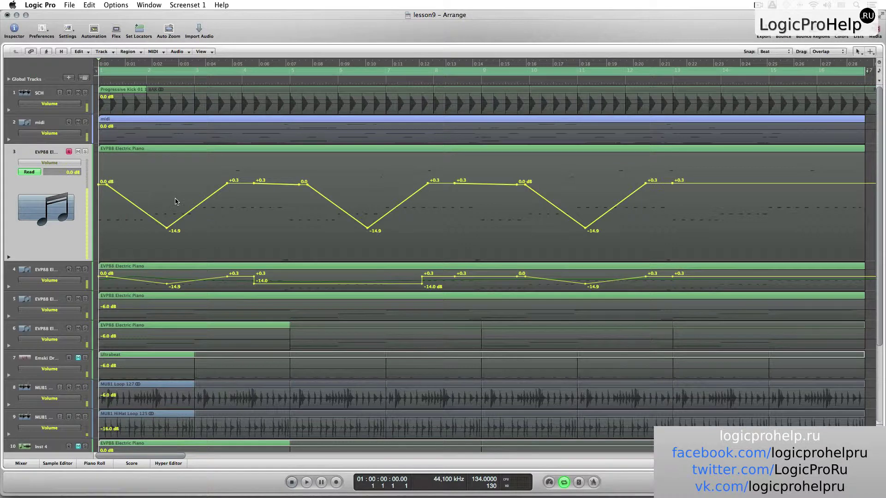
key(ctrl+alt+Up)
key(ctrl+alt+Up)
key(ctrl+alt+Up)
key(ctrl+alt+Up)
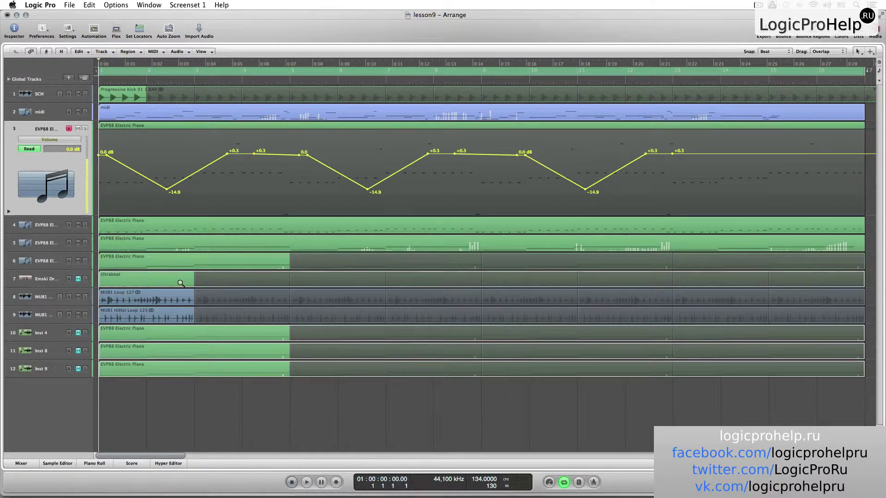
key(ctrl+alt+Up)
- Select track 4 and browse down to track 9 and back, examining each auto-zoomed track's automation lane
click(53, 193)
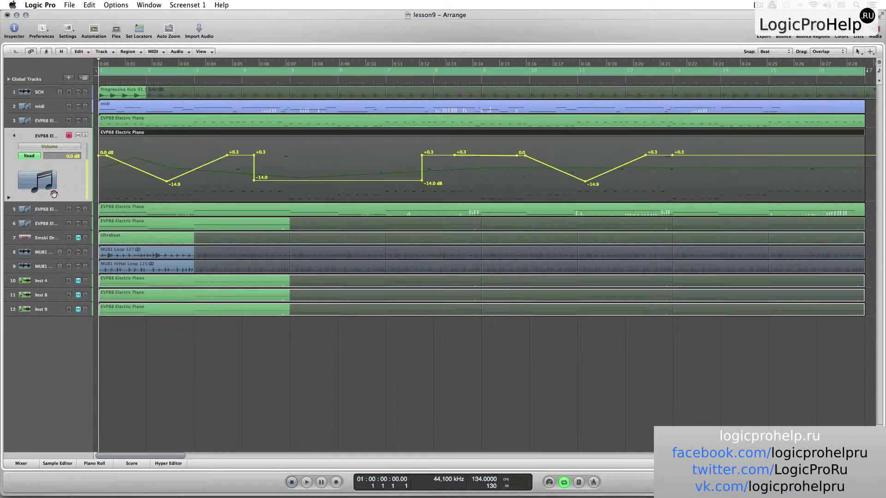
key(Down)
key(Down)
key(Down)
key(Down)
key(Down)
key(Down)
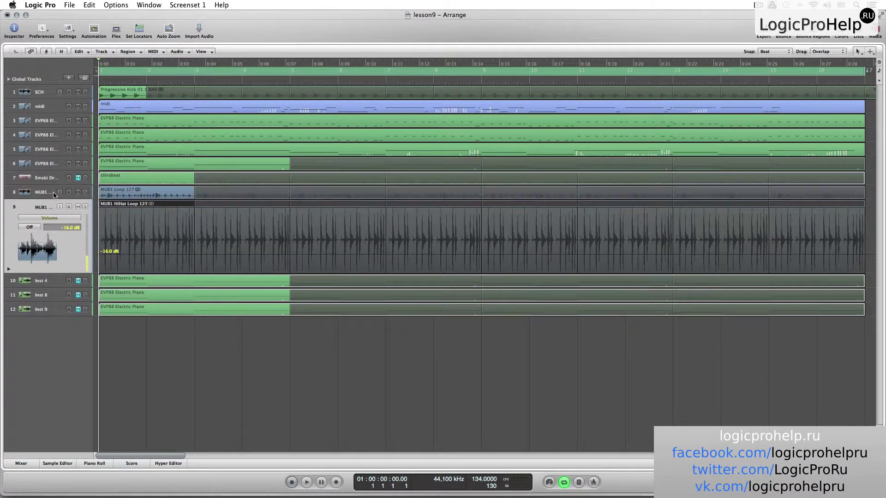
key(Up)
key(Up)
key(Up)
key(Up)
key(Up)
key(Up)
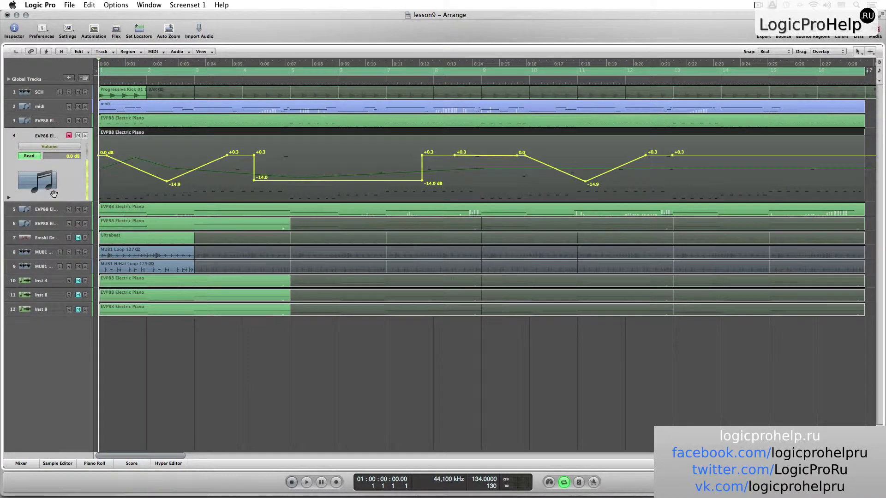
- Hide automation and browse the auto-zoomed regions from track 4 down to track 9 and back up to track 5
key(a)
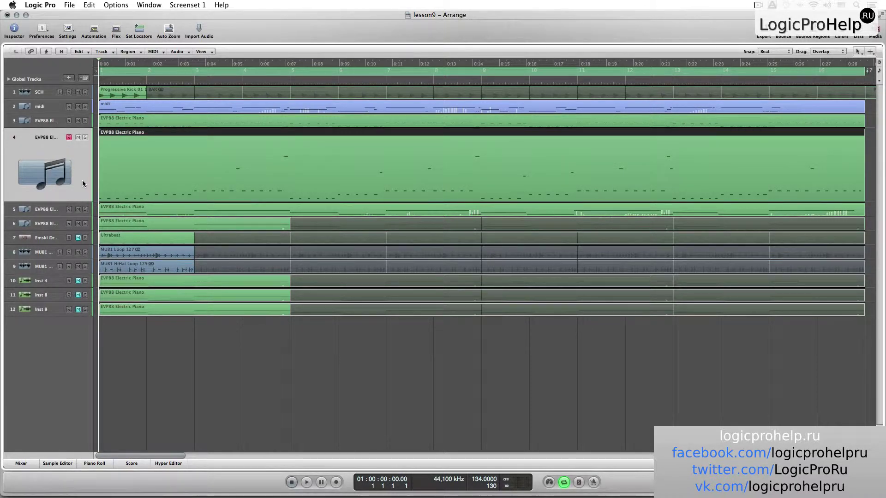
key(Down)
key(Down)
key(Down)
key(Down)
key(Down)
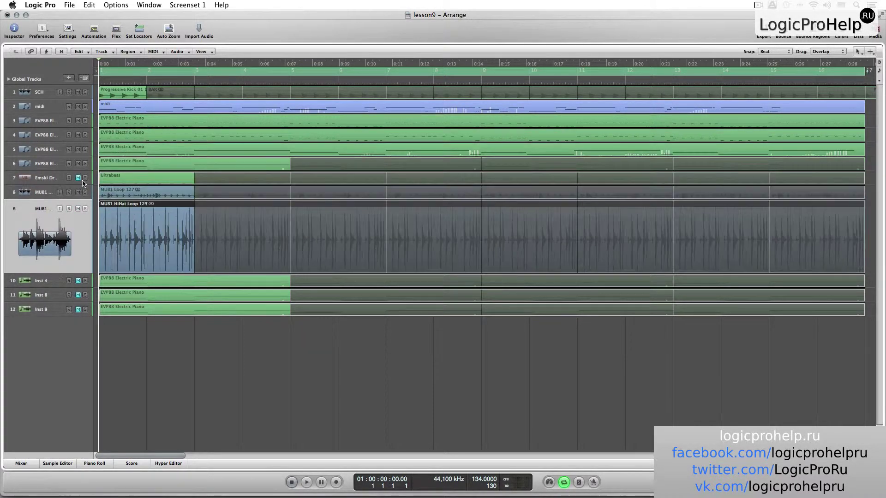
key(Up)
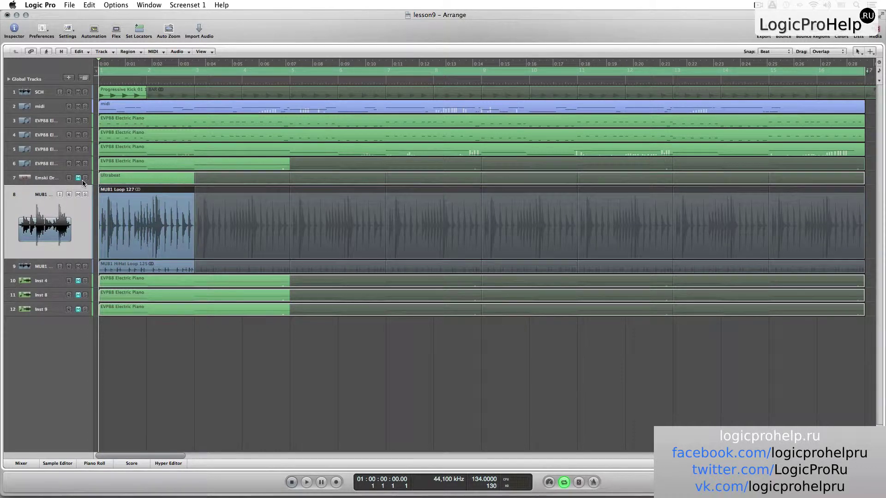
key(Up)
key(Up)
key(Up)
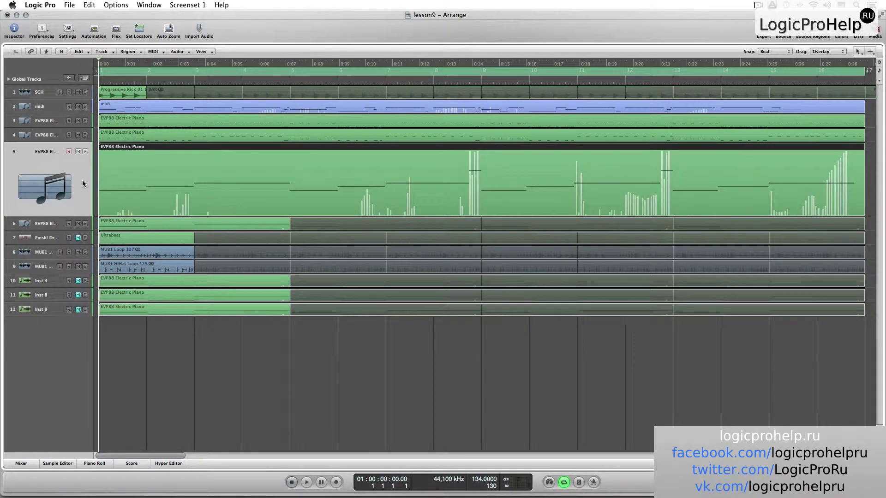
- Show automation and individually enlarge tracks 5, 8 and 2
key(a)
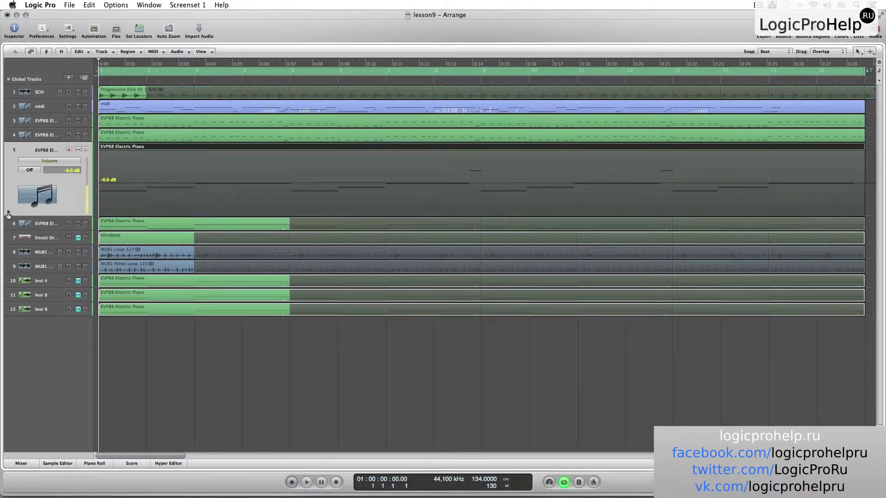
drag(8, 214, 10, 256)
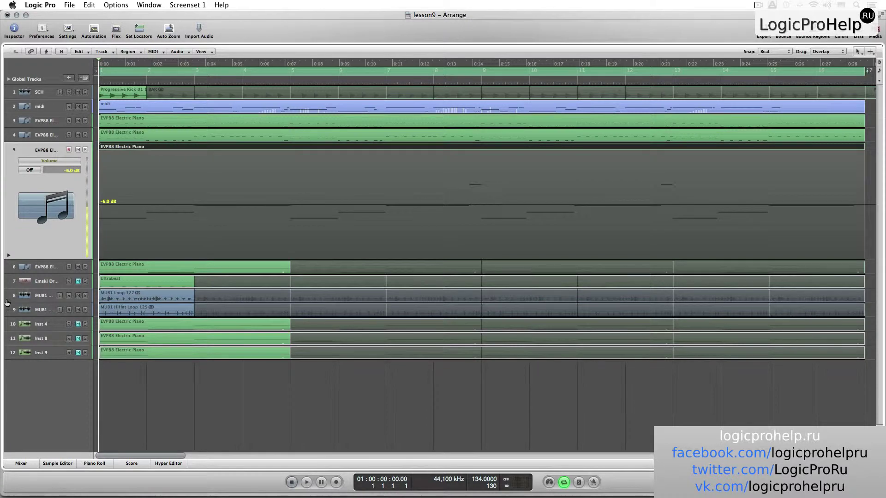
drag(7, 303, 7, 397)
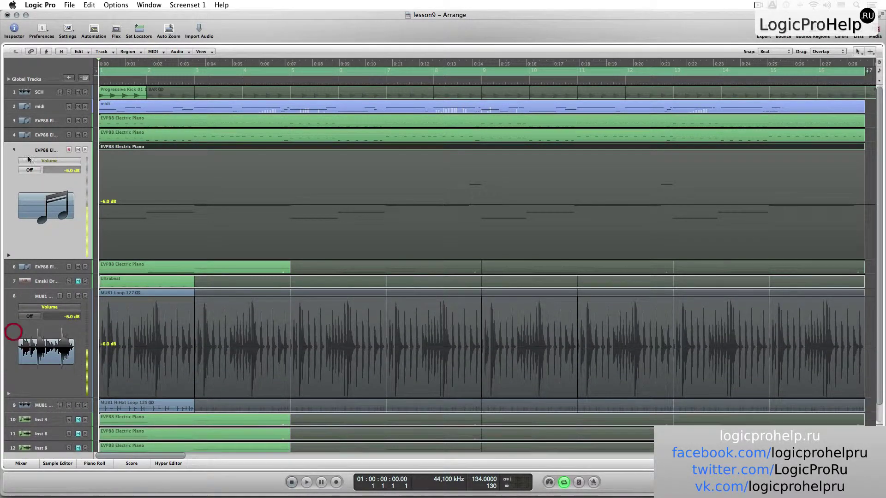
drag(8, 112, 12, 157)
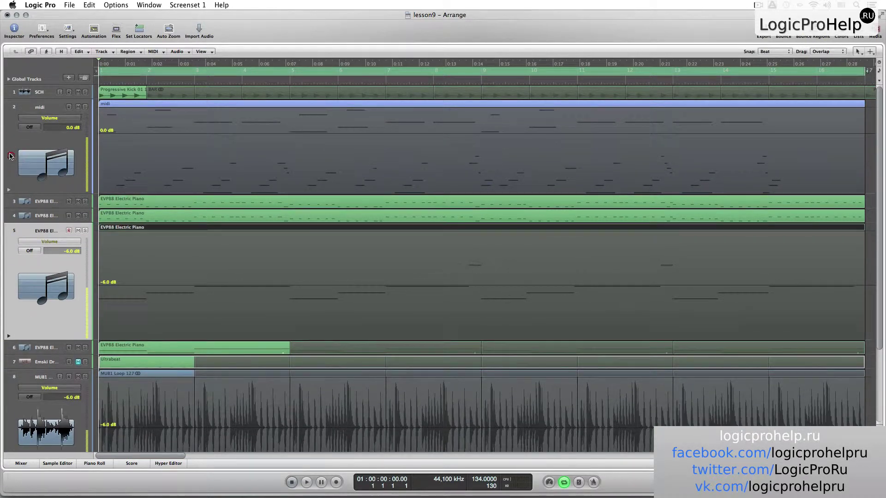
- Reset the individual track zooms, deselect all regions and enlarge every track evenly with automation hidden
click(6, 191)
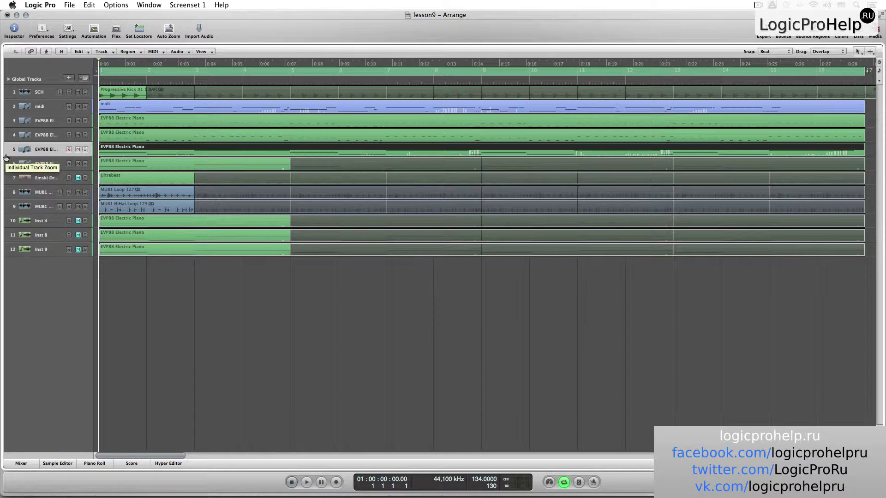
click(151, 303)
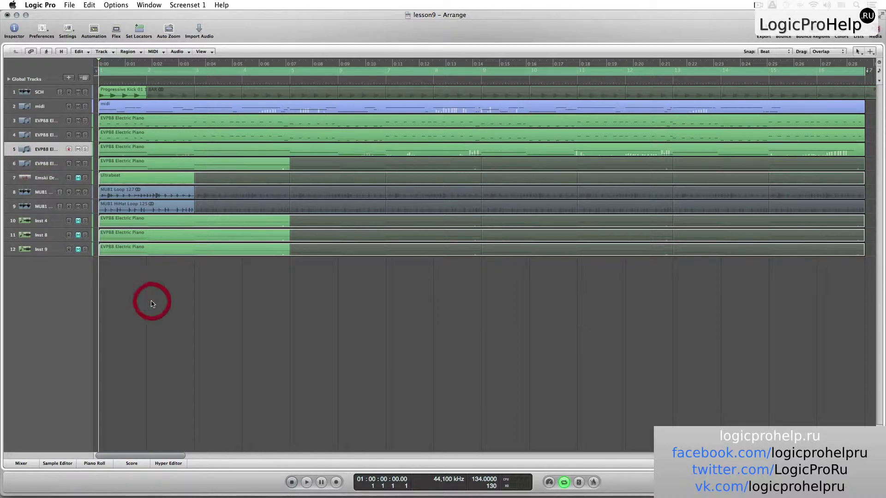
key(a)
key(a)
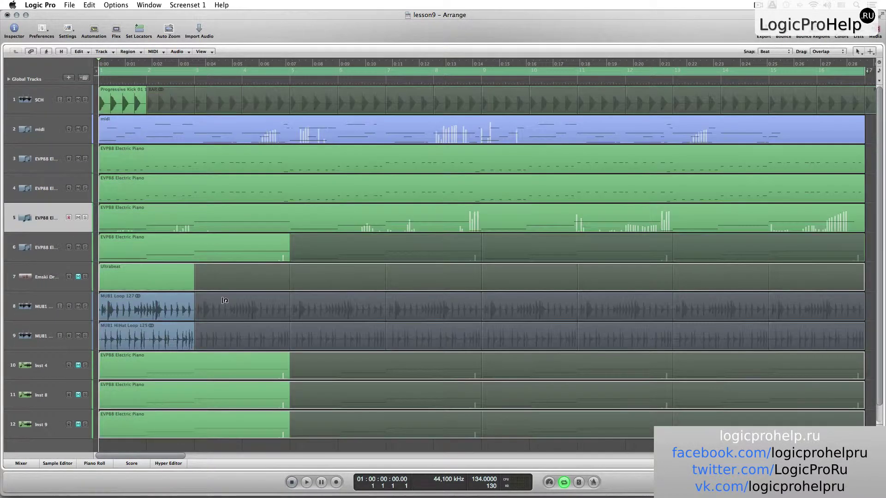
- In the mixer, open track 4's Channel EQ, lower the track's volume fader to -0.9 dB and close the EQ
key(x)
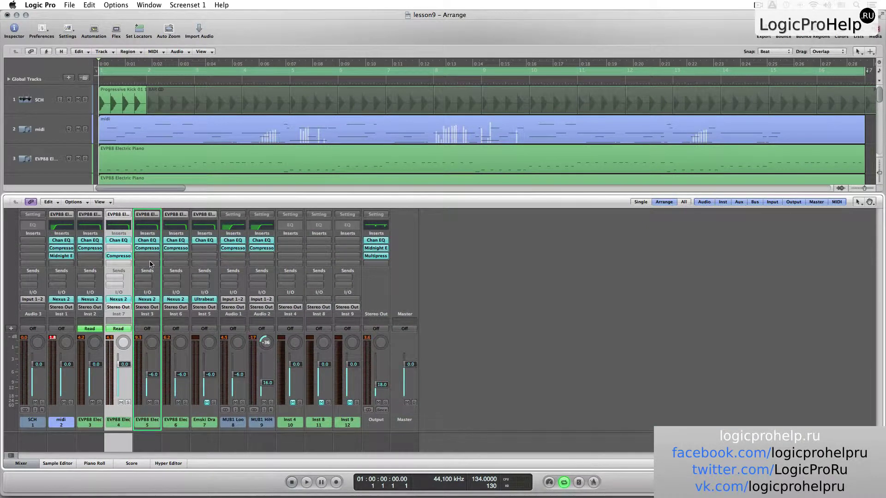
click(124, 241)
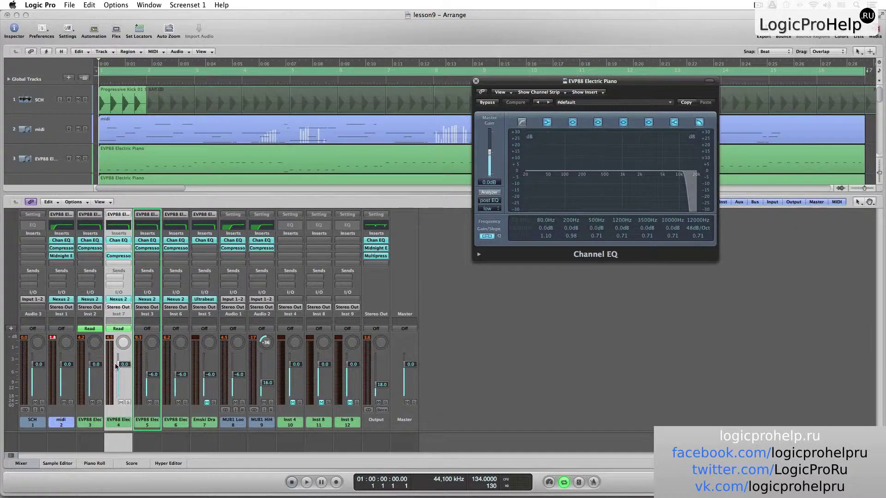
drag(126, 364, 125, 366)
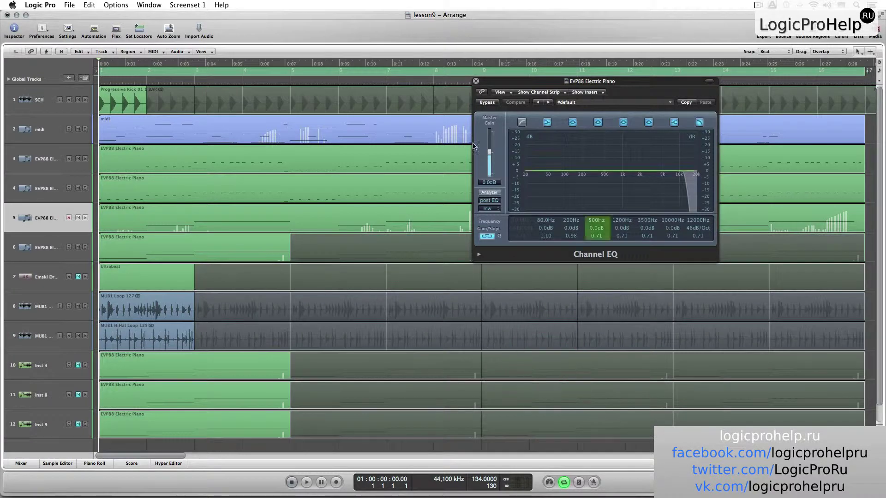
click(475, 81)
- Show the mixer again, select track 5's channel strip and open its Channel EQ
key(x)
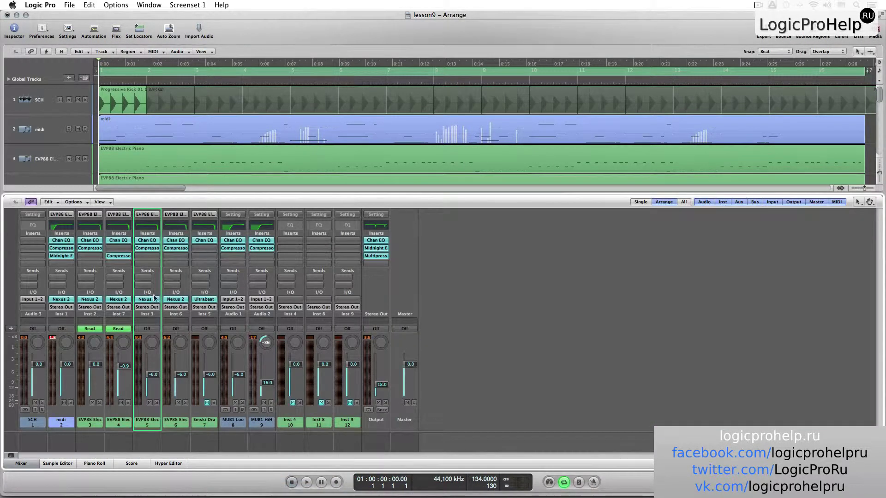
click(141, 422)
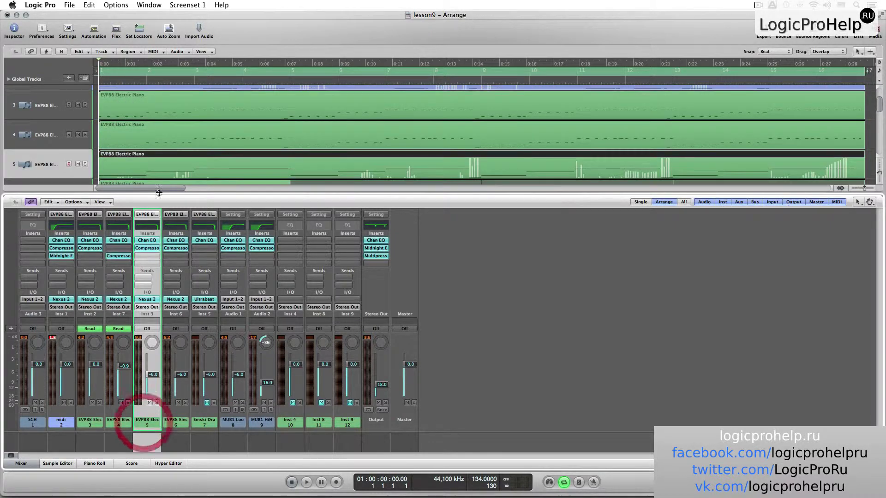
double_click(147, 240)
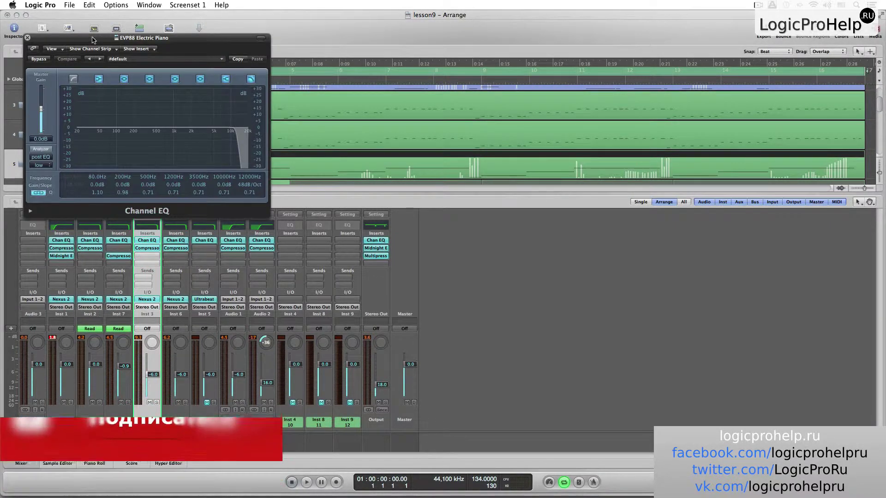
- Hide the mixer and show automation with track 5 selected and enlarged, keeping the Channel EQ window clear of the track headers
drag(93, 40, 430, 48)
key(x)
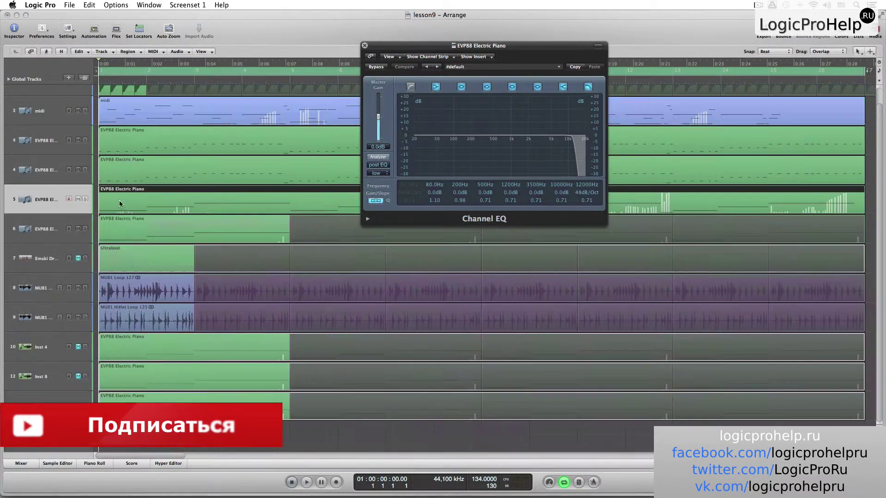
click(46, 199)
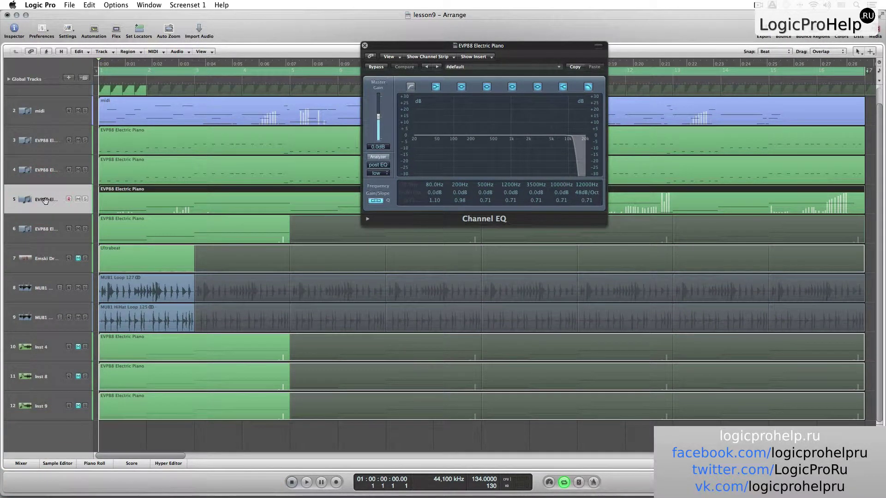
key(ctrl+z)
key(a)
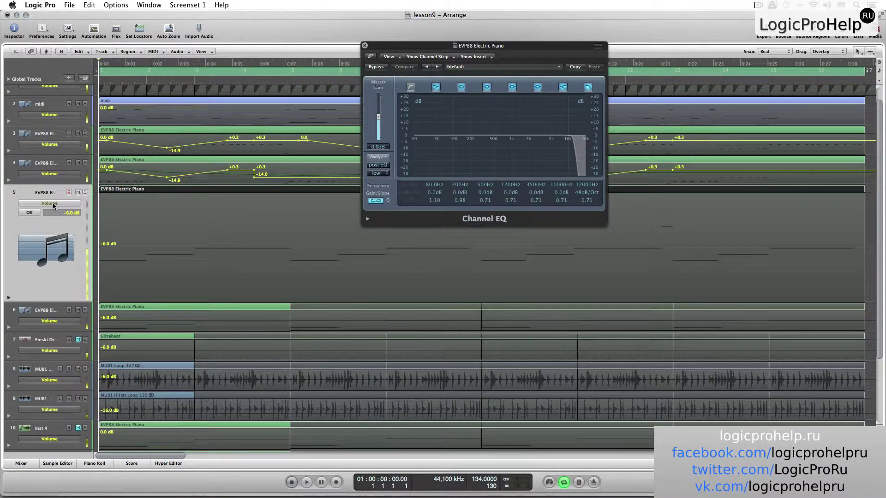
drag(469, 45, 594, 112)
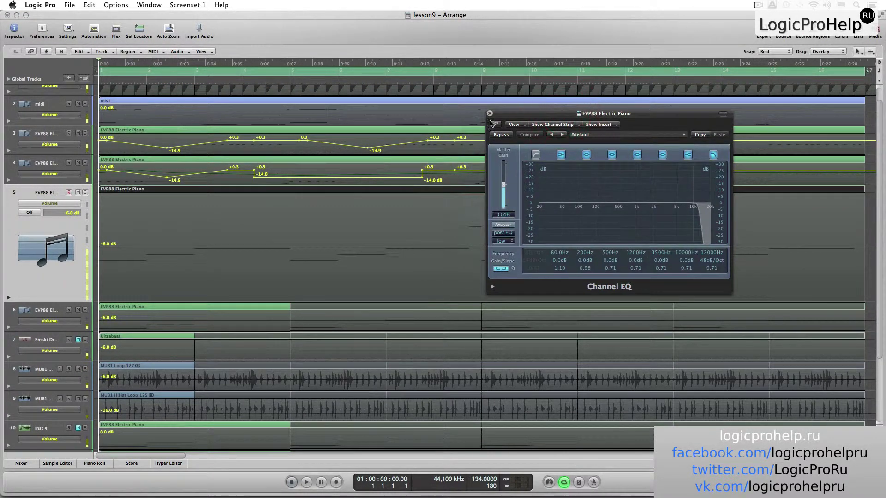
- Examine track 5's list of automatable parameters, including those of Nexus 2, and close the Channel EQ
click(70, 204)
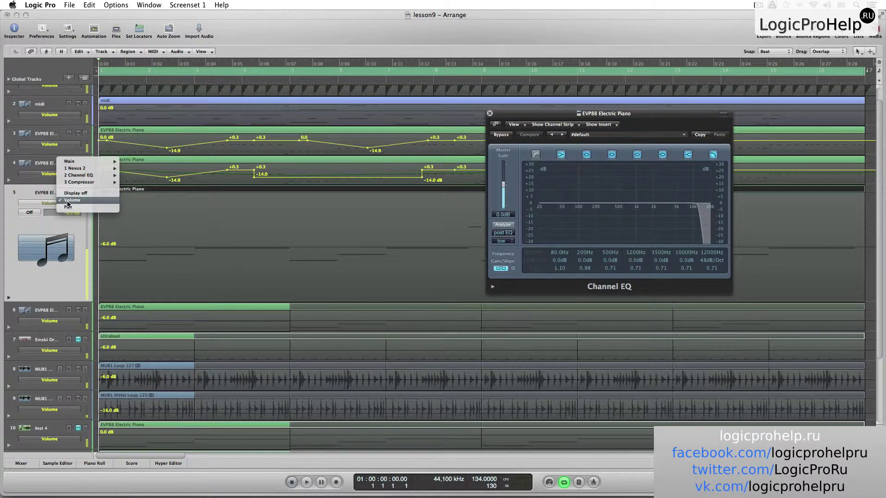
mouse_move(95, 179)
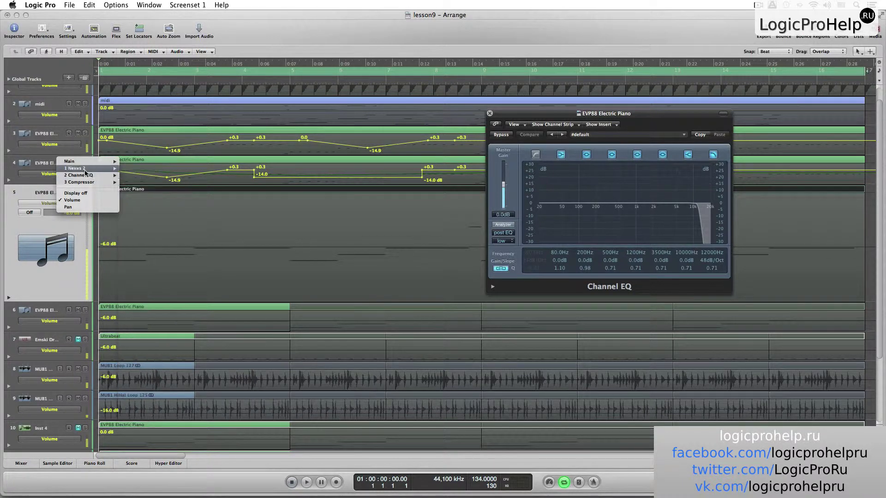
click(70, 148)
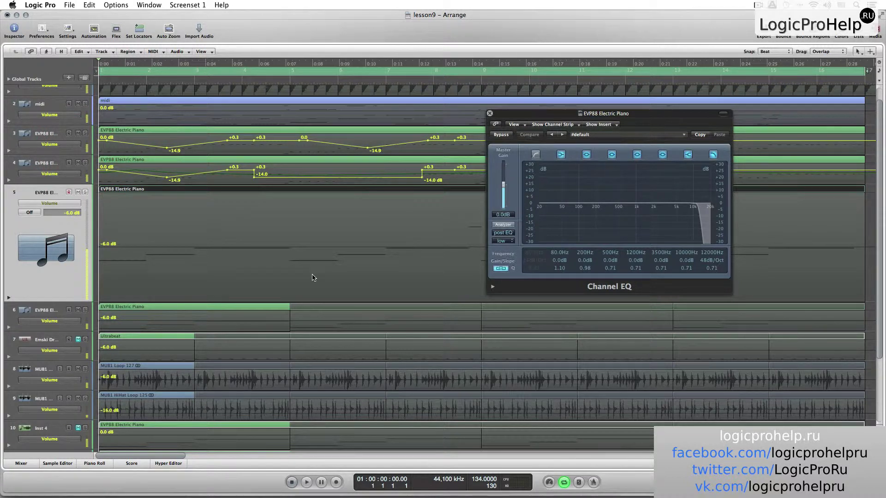
click(490, 114)
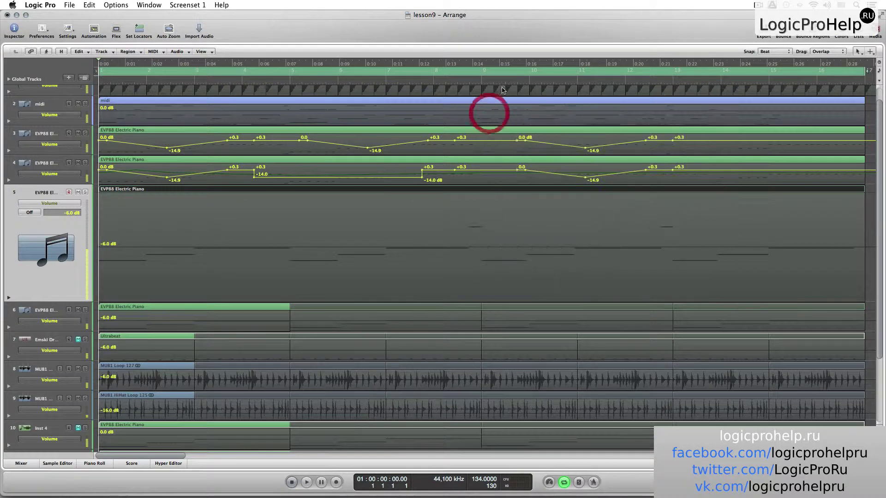
click(28, 203)
mouse_move(63, 171)
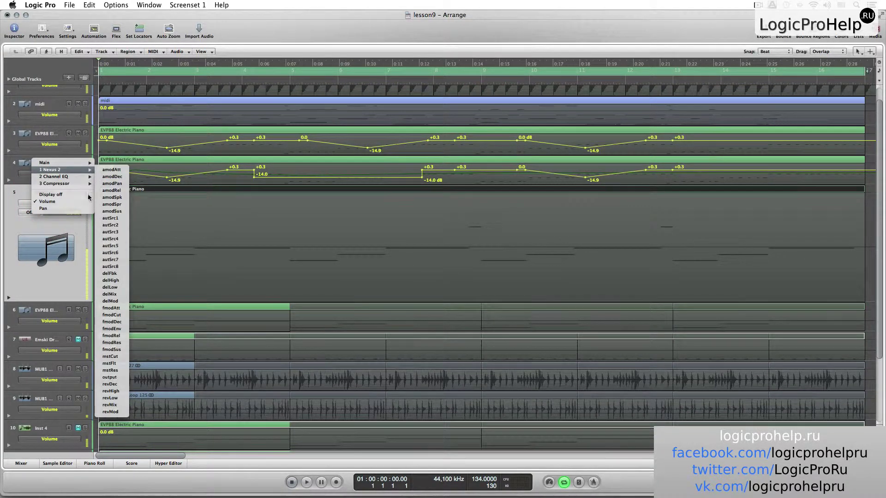
click(22, 226)
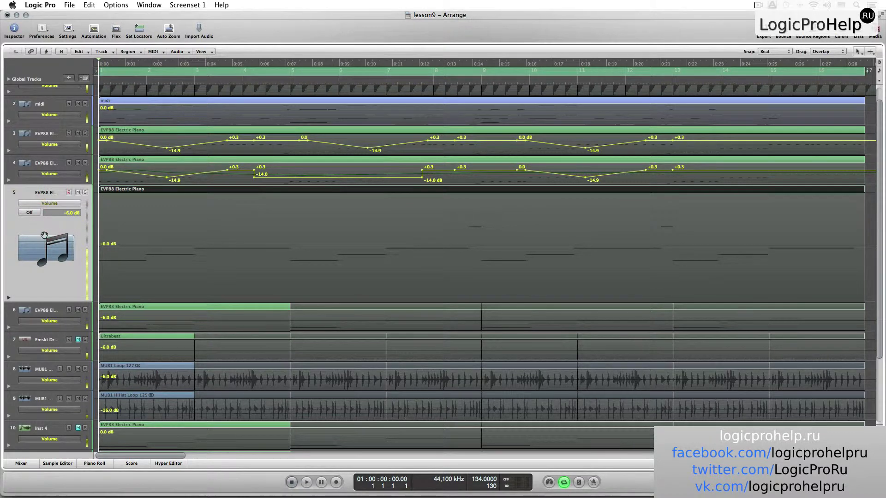
- Open track 5's Nexus 2 instrument through the inspector, hide the inspector and place the plug-in window clear of the track headers
key(i)
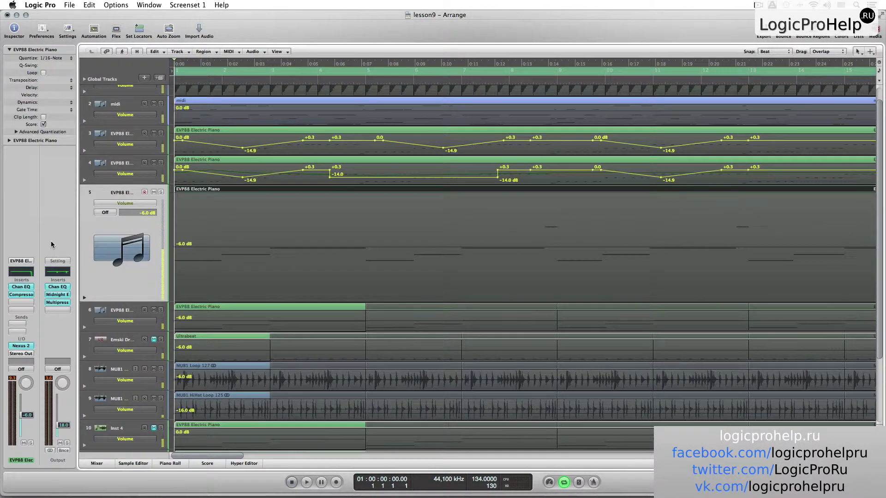
click(23, 346)
drag(99, 43, 413, 90)
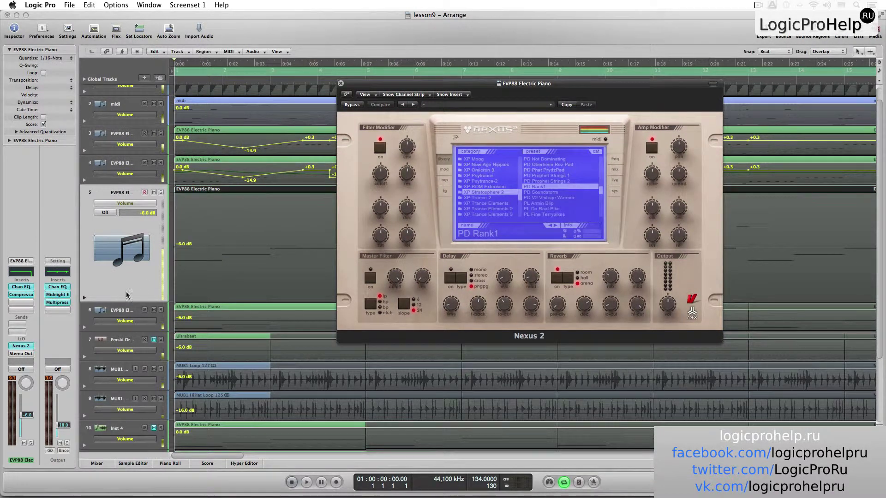
key(i)
drag(399, 86, 469, 113)
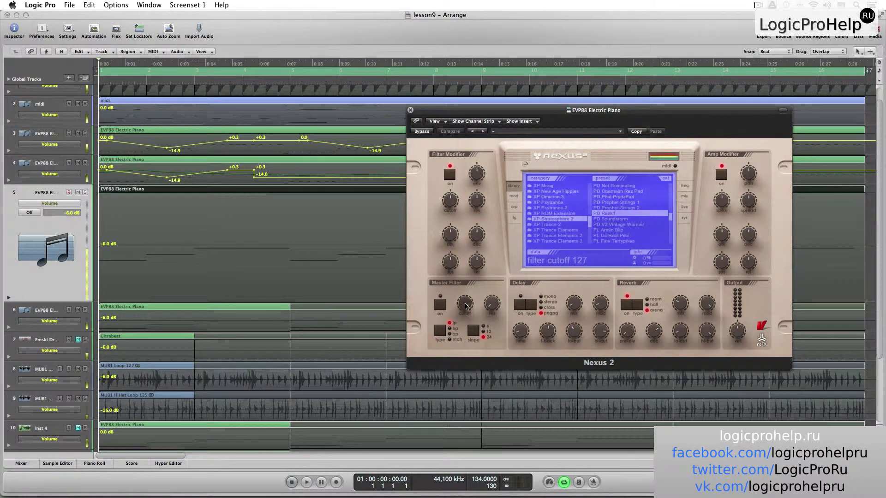
- Turn on the Master Filter in Nexus 2 and view the instrument's automatable parameters for track 5
mouse_move(464, 305)
mouse_down()
mouse_move(467, 338)
mouse_move(463, 292)
mouse_move(465, 320)
mouse_move(464, 304)
mouse_up()
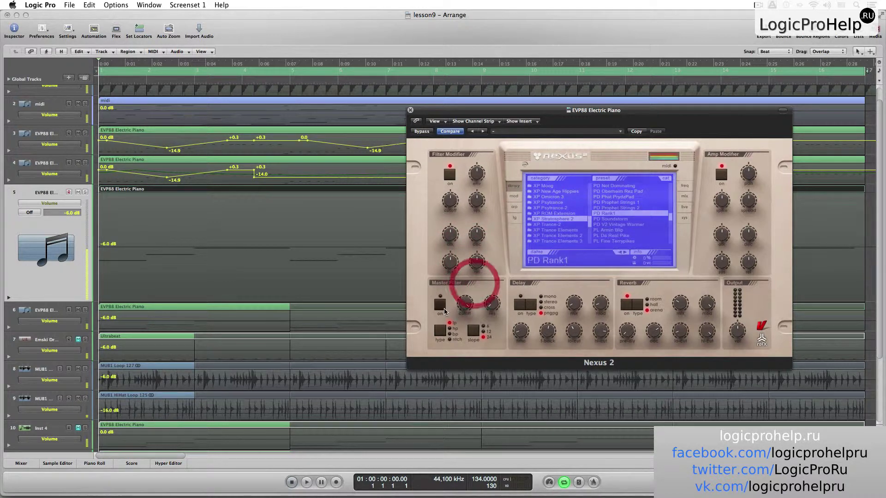
click(440, 304)
drag(446, 114, 483, 118)
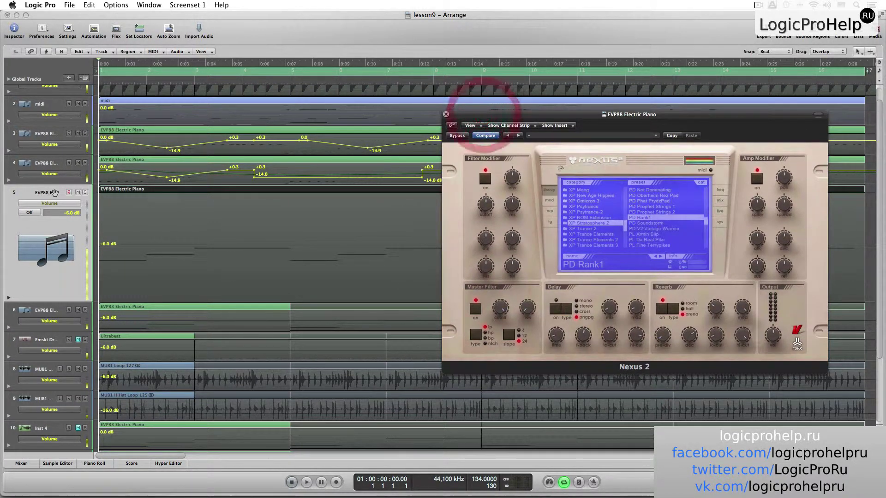
click(49, 173)
mouse_move(66, 172)
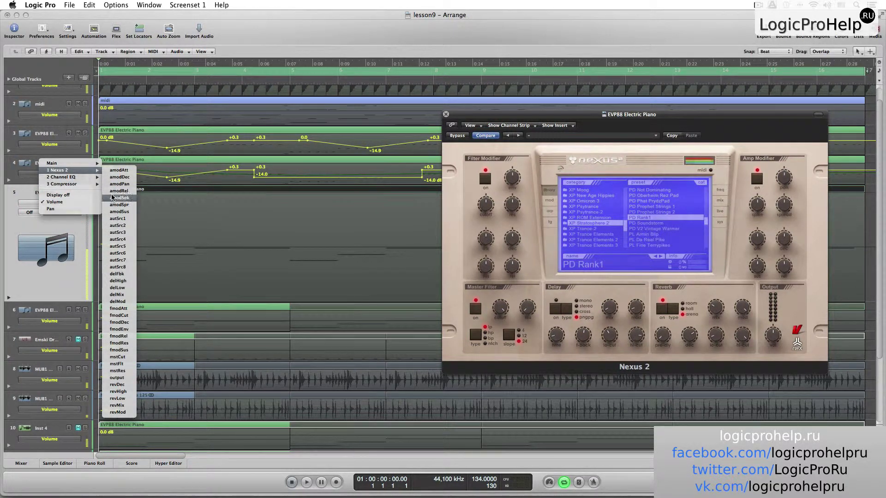
click(494, 121)
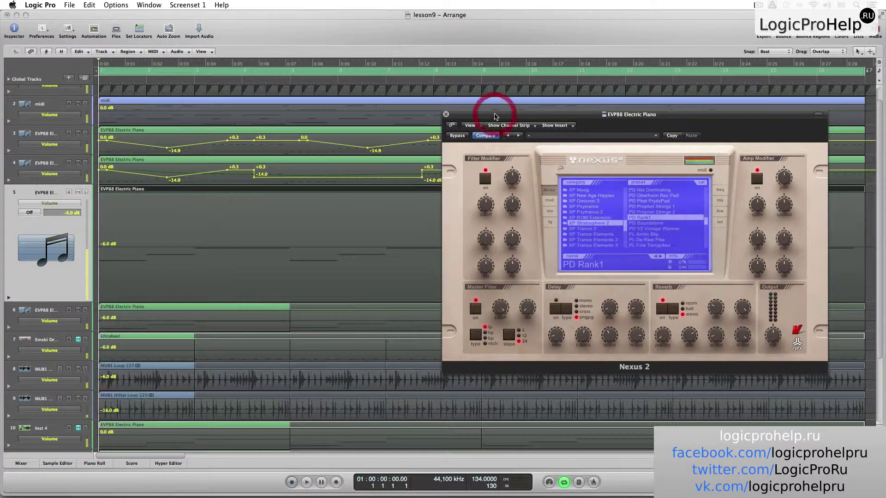
- Set track 5's automation mode to Touch and record a Nexus 2 filter cutoff move from 110 down to about 100 during playback
click(33, 213)
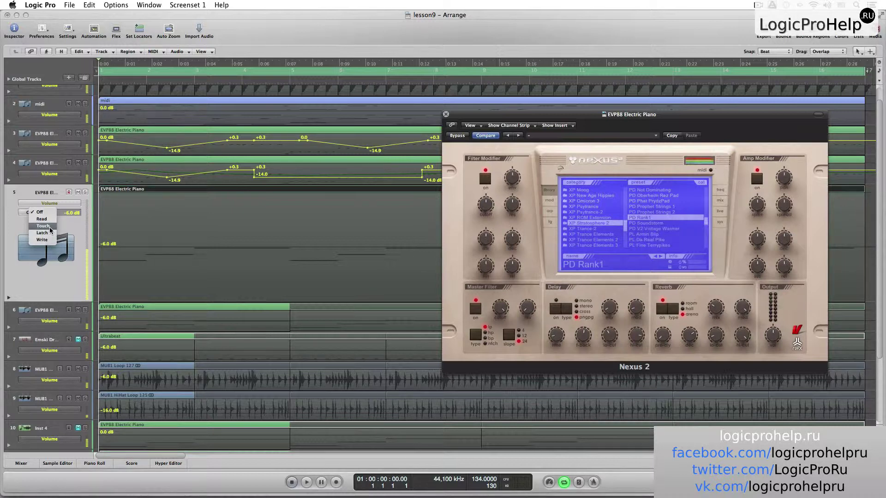
click(43, 226)
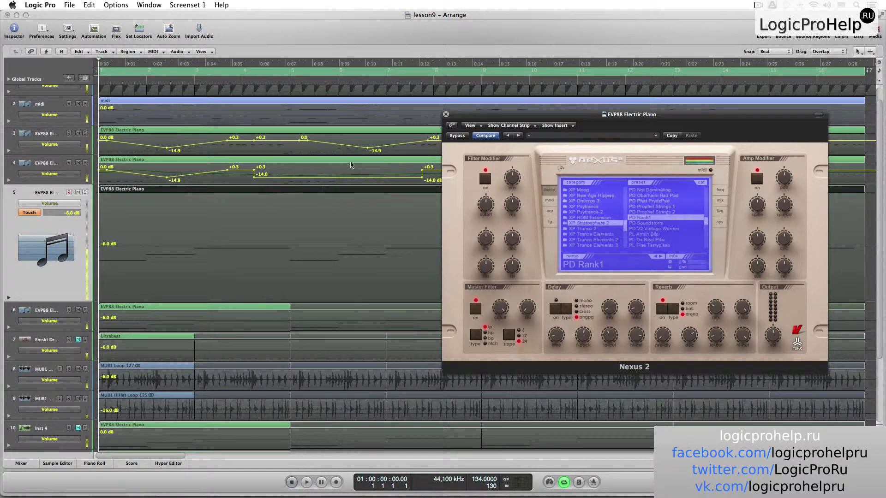
drag(460, 120, 473, 120)
mouse_move(512, 312)
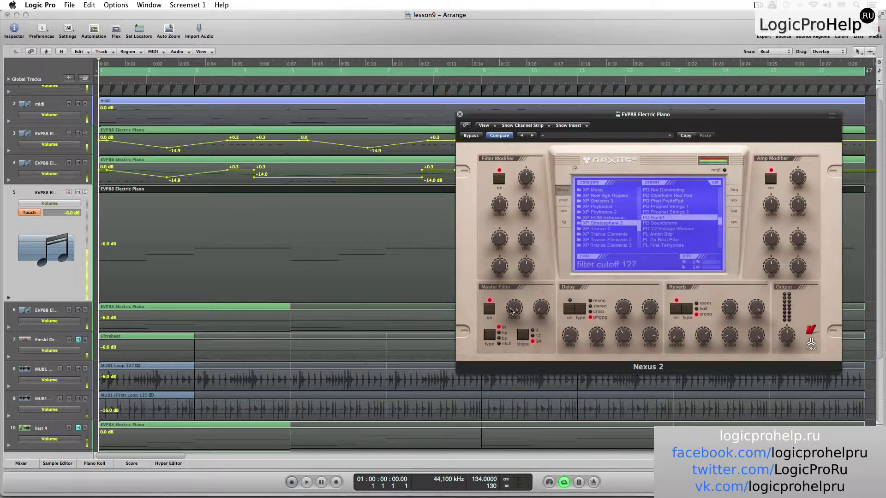
mouse_move(512, 312)
mouse_down()
mouse_move(513, 321)
mouse_move(517, 314)
mouse_up()
key(space)
drag(517, 314, 515, 316)
key(space)
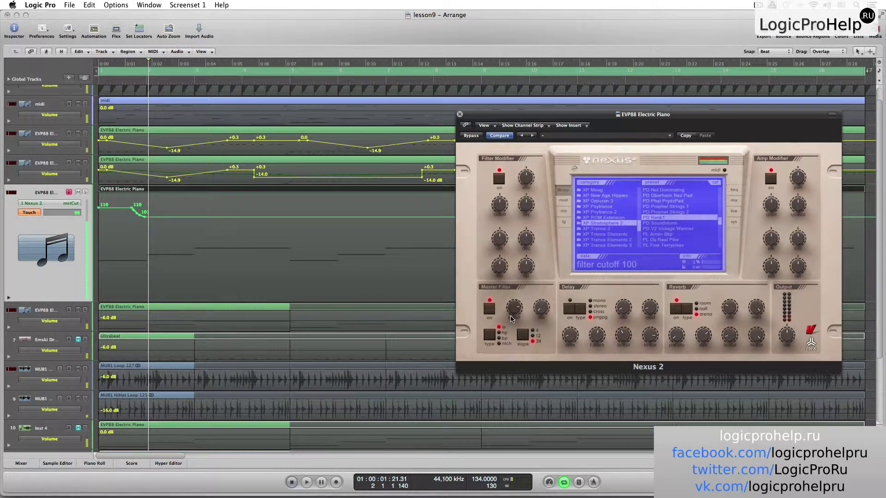
- Delete the recorded cutoff automation points on track 5, keeping only the point at the start
click(144, 217)
click(139, 216)
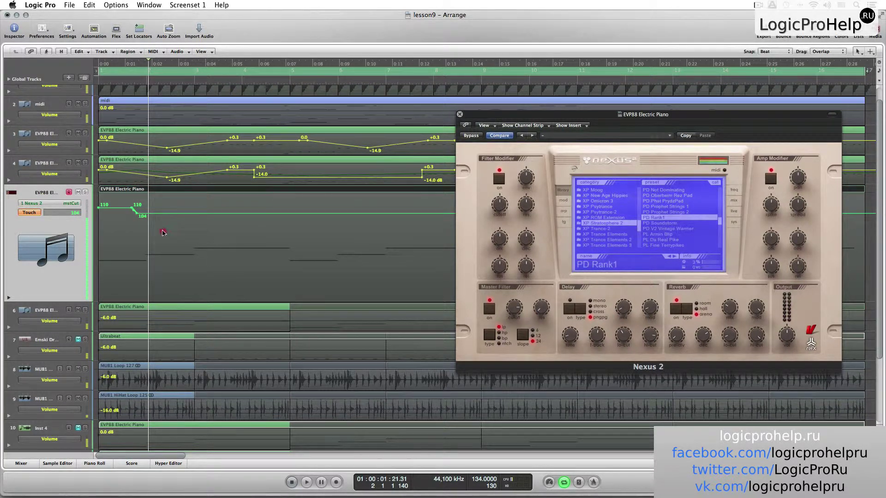
drag(163, 231, 122, 200)
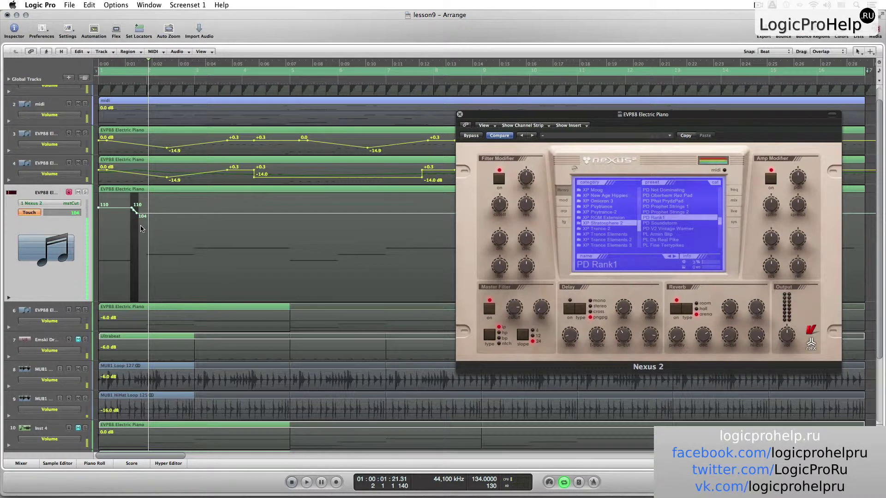
key(Delete)
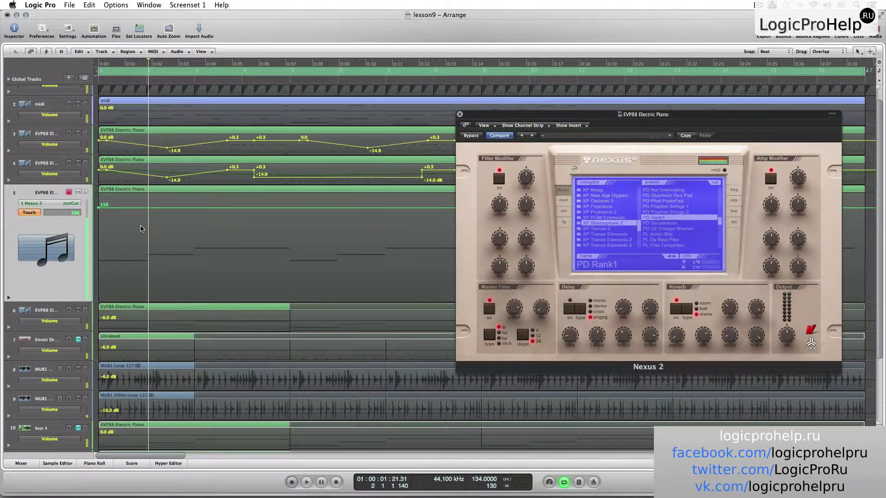
- Draw a filter cutoff ramp on track 5 from 0 at the start to 123 near bar 3 and play it back
drag(99, 210, 99, 291)
click(200, 291)
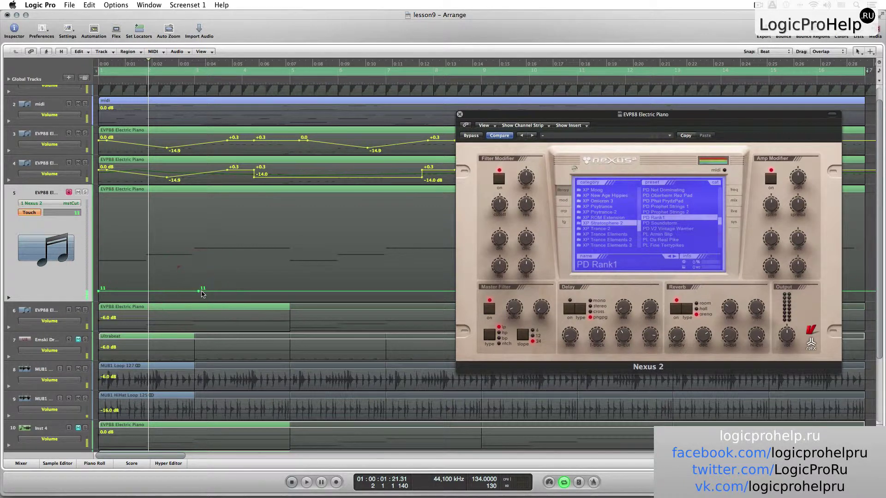
drag(200, 291, 198, 198)
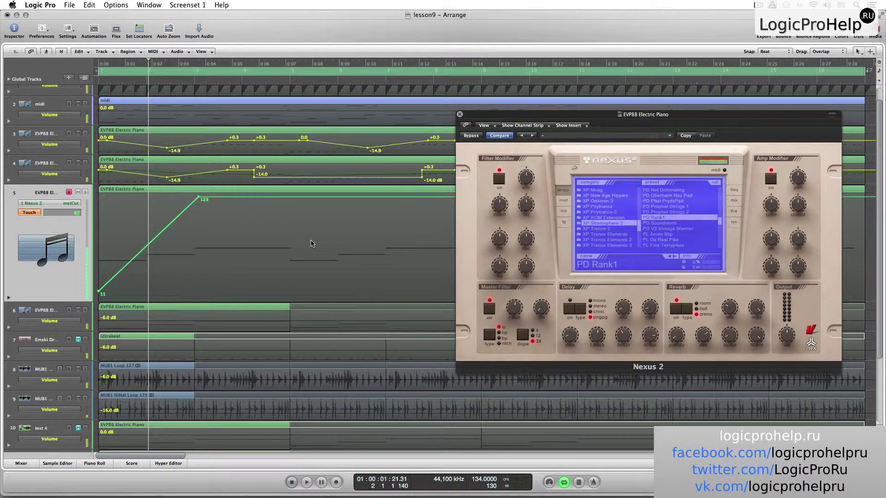
key(Return)
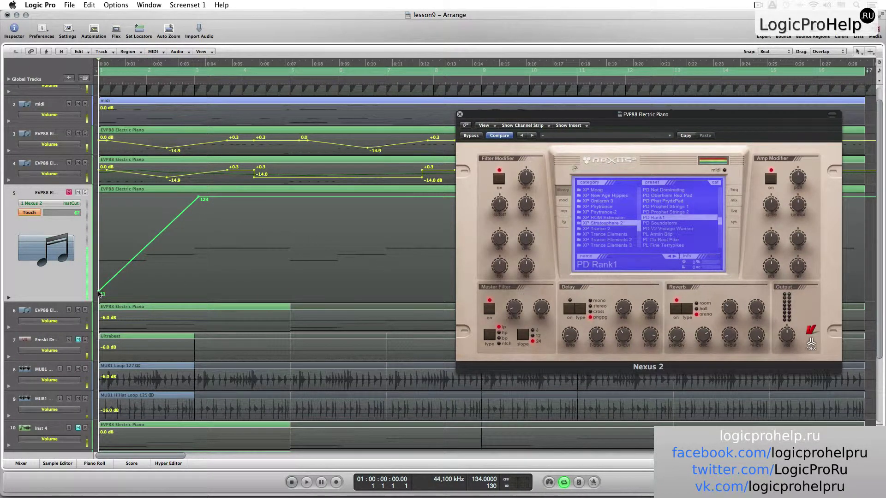
drag(99, 294, 96, 313)
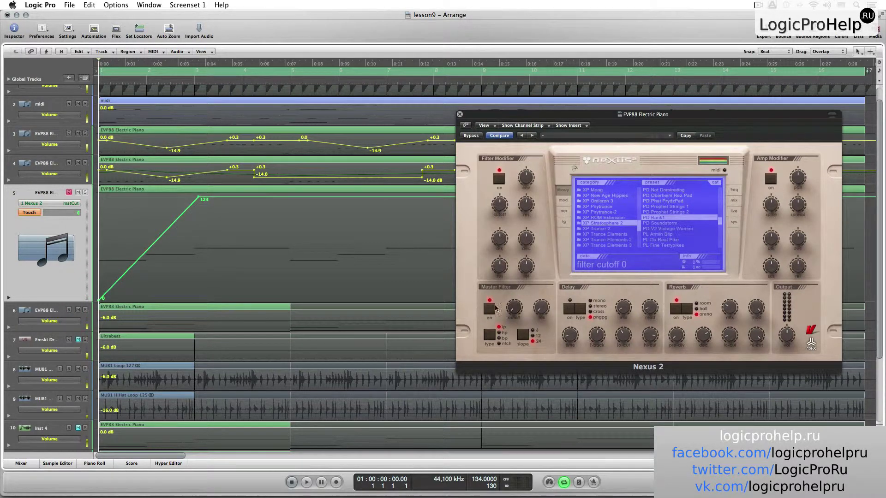
key(space)
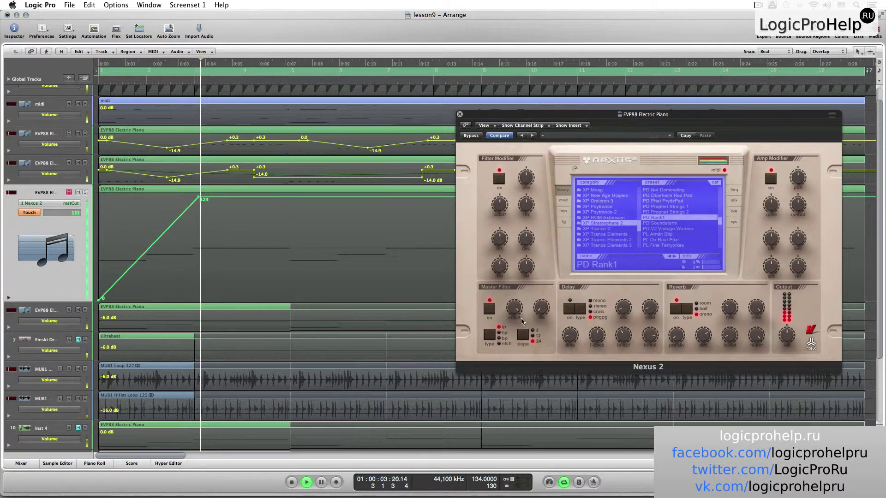
key(space)
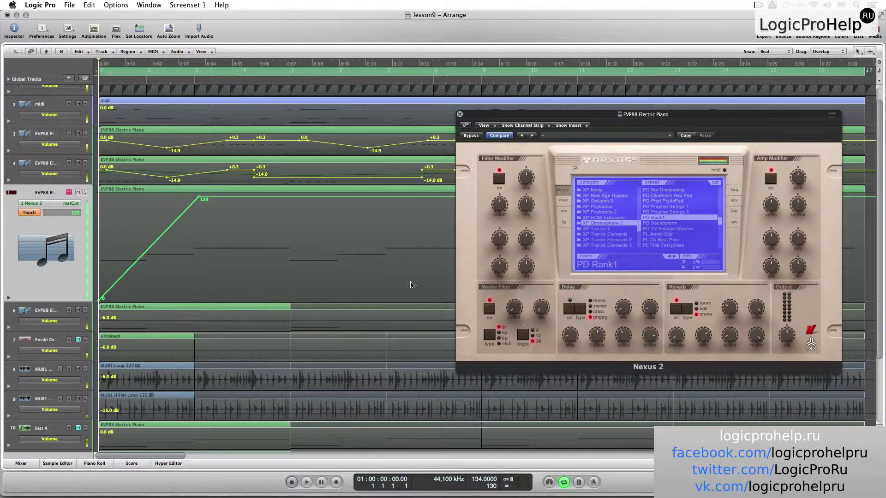
- Switch track 5's automation mode to Latch and back to Touch
click(30, 213)
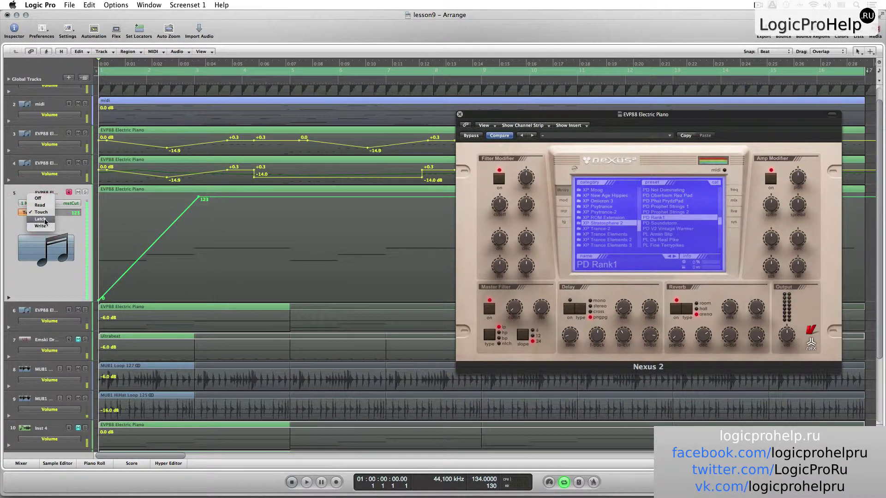
click(40, 219)
click(34, 214)
click(44, 205)
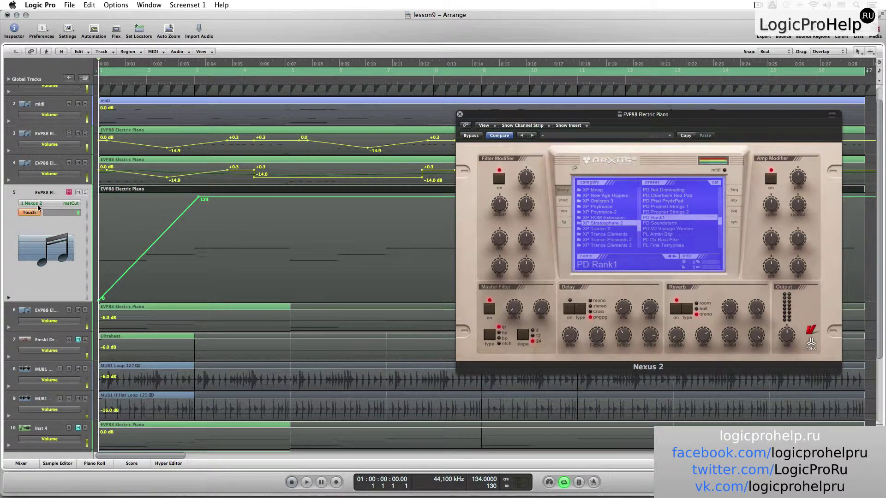
- Flatten track 5's cutoff automation by raising the starting point to 123, and turn up the filter cutoff in Nexus 2
drag(98, 300, 100, 200)
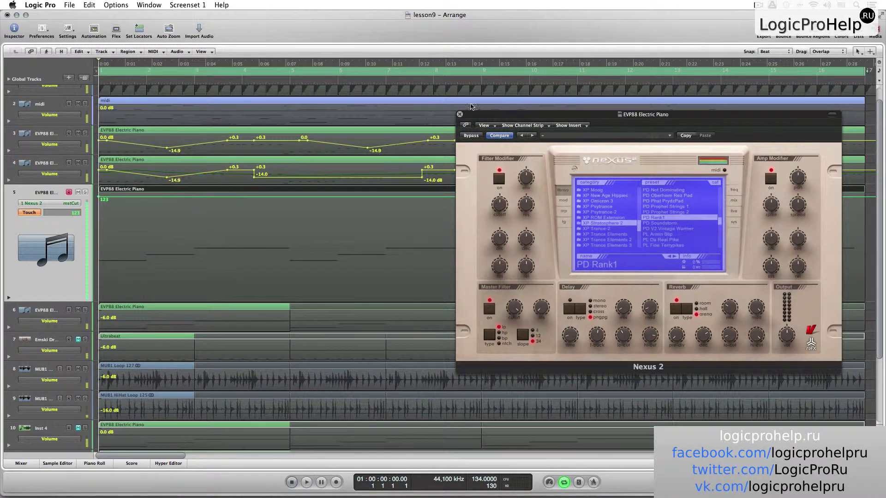
mouse_move(495, 113)
mouse_down()
mouse_move(475, 116)
mouse_move(499, 124)
mouse_up()
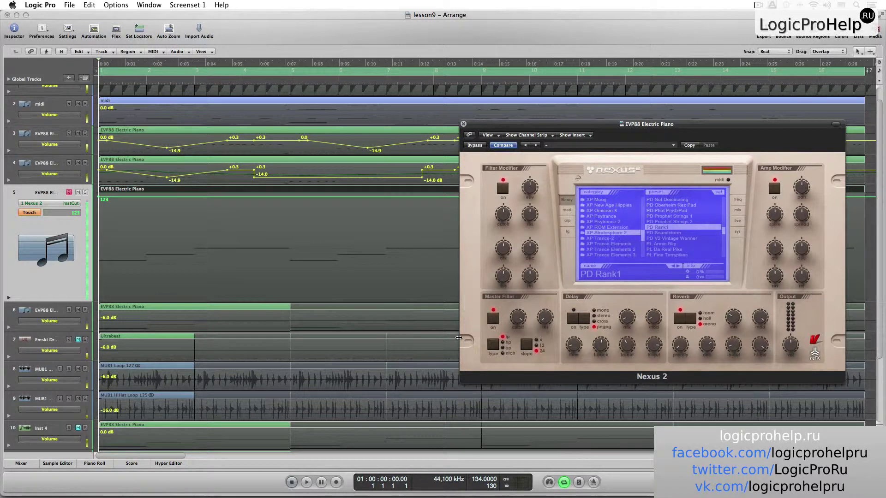
mouse_move(522, 320)
mouse_move(521, 321)
mouse_down()
mouse_move(525, 344)
mouse_move(526, 313)
mouse_up()
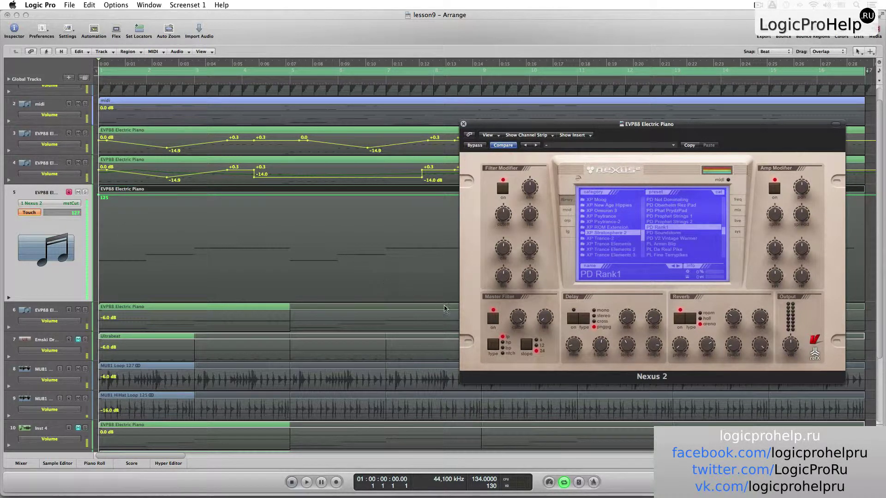
- Set the Nexus 2 filter cutoff on track 5 to 112 and keep its automation mode on Touch
mouse_move(518, 317)
mouse_down()
mouse_move(526, 364)
mouse_move(526, 313)
mouse_up()
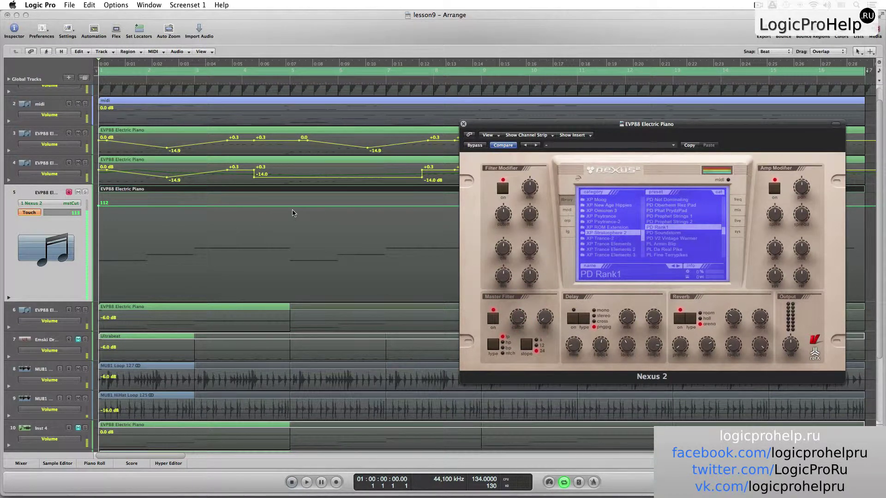
click(29, 213)
click(29, 205)
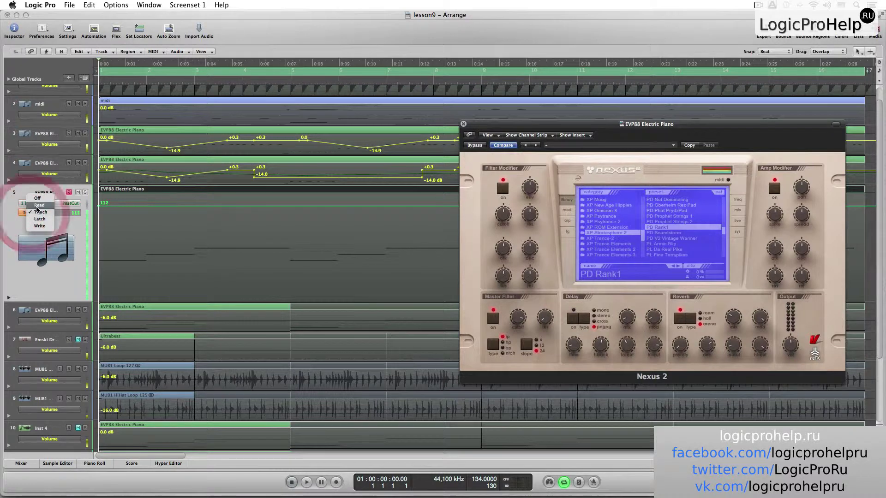
click(30, 212)
click(32, 220)
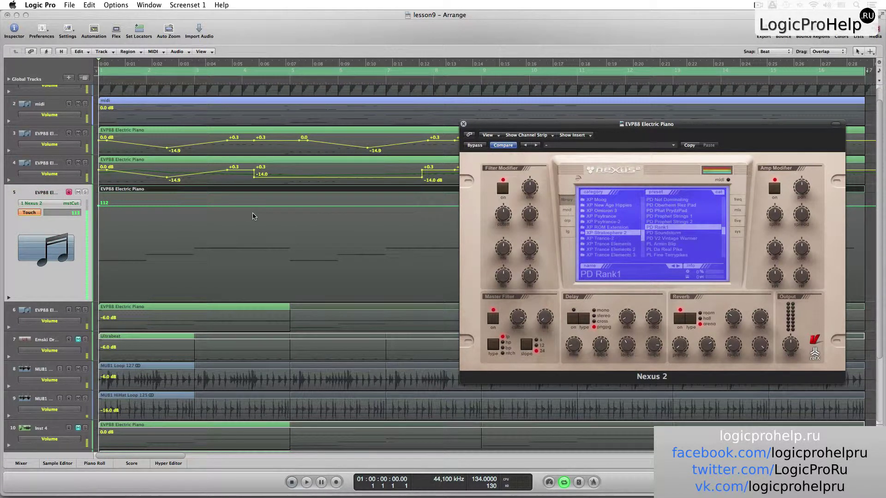
- Record a filter cutoff sweep from 112 down to 43 on track 5 in Touch mode, then release the knob before stopping playback
key(space)
drag(518, 317, 519, 324)
drag(521, 329, 523, 368)
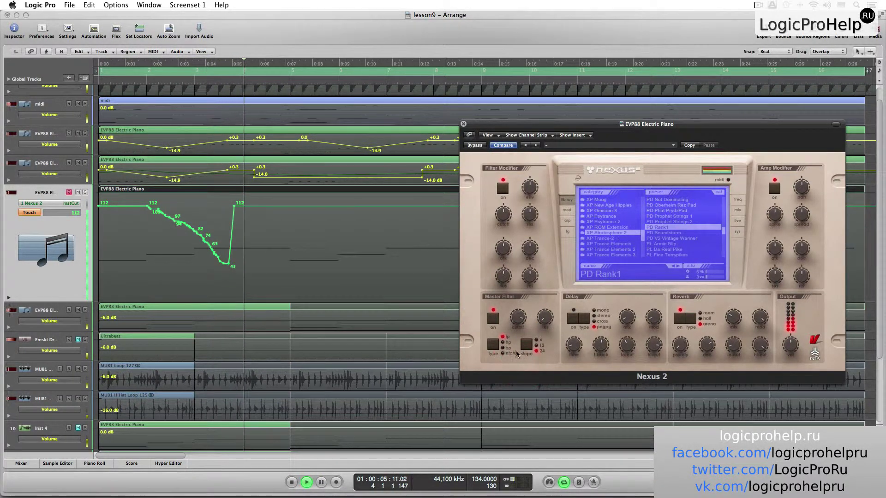
key(space)
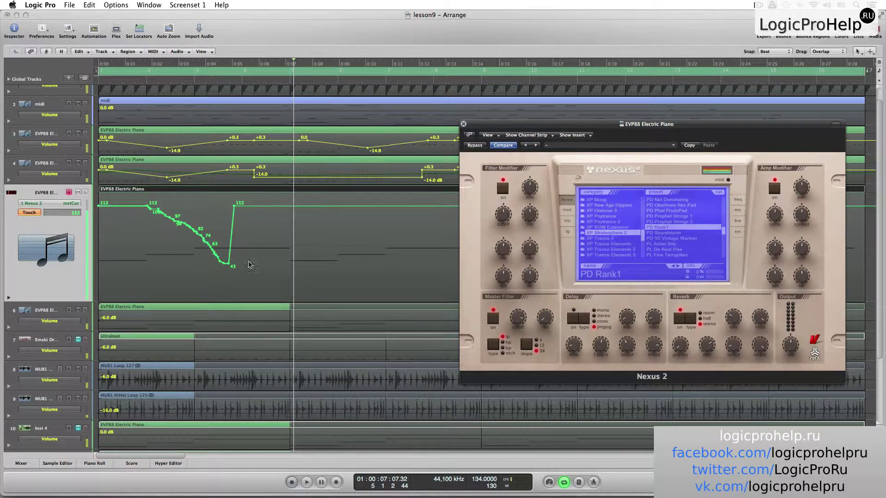
- Delete the cutoff sweep points recorded on track 5 and return the playhead to the project start
drag(266, 282, 139, 198)
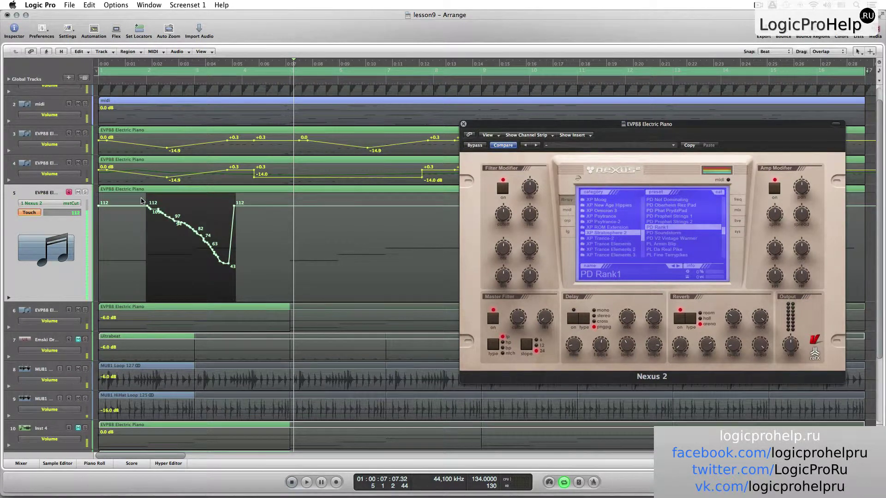
key(Delete)
key(Return)
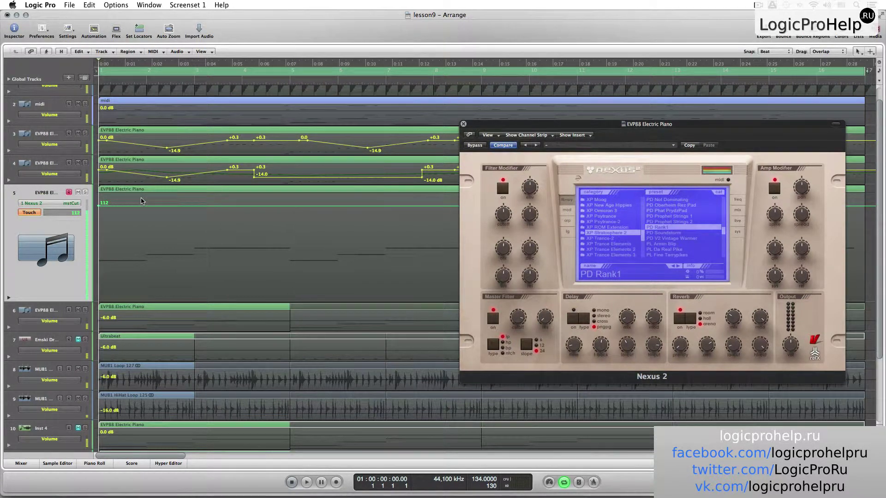
- Switch track 5 to Latch mode and record a Nexus 2 filter cutoff sweep from 112 down to 43 during playback
click(32, 215)
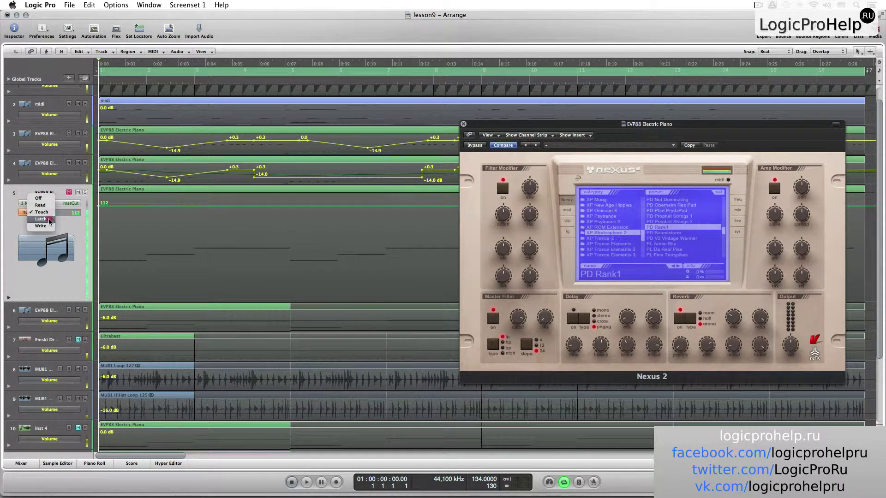
click(49, 220)
key(space)
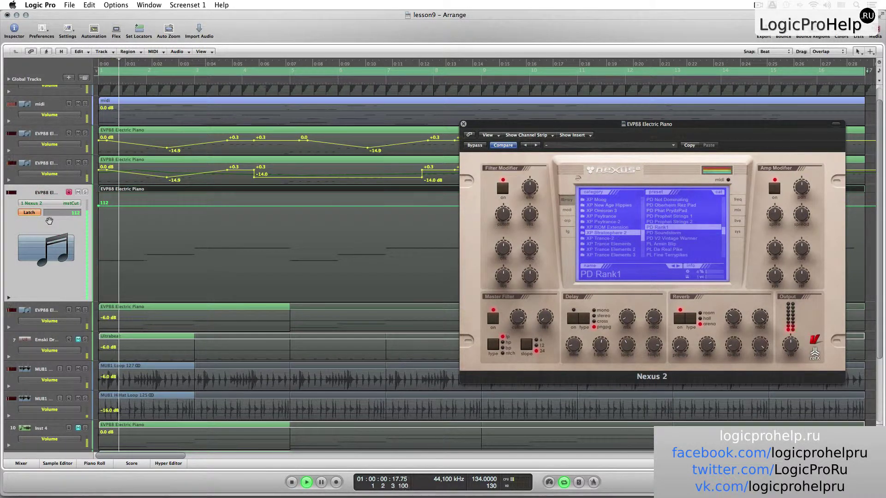
drag(518, 318, 524, 370)
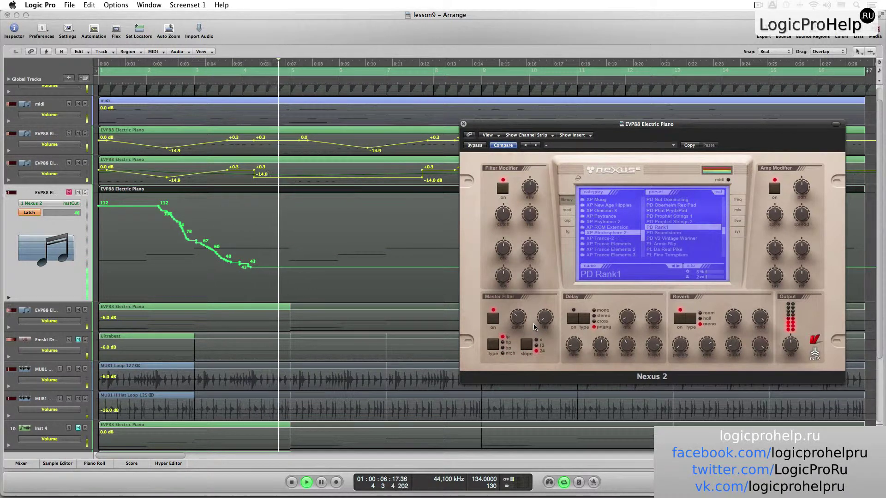
key(space)
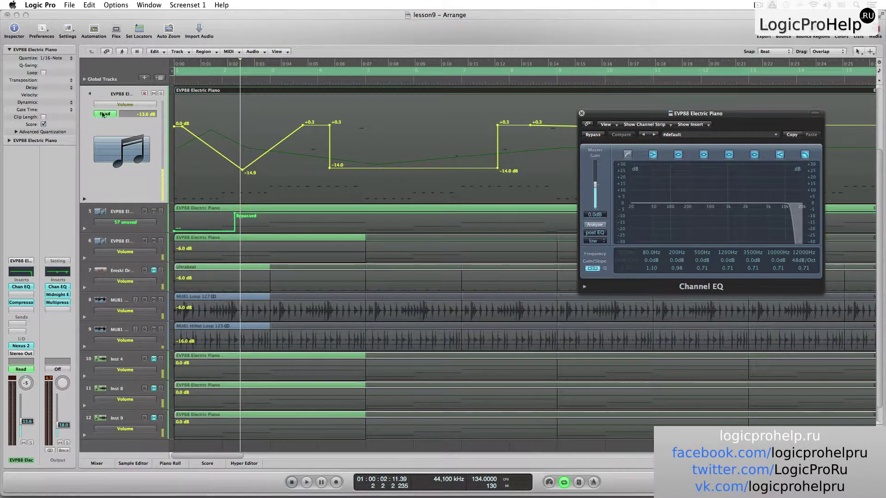
- Show the Insert #2 Bypass lane on track 4 and add a point just after bar 4 raised to Bypassed
click(125, 104)
mouse_move(138, 73)
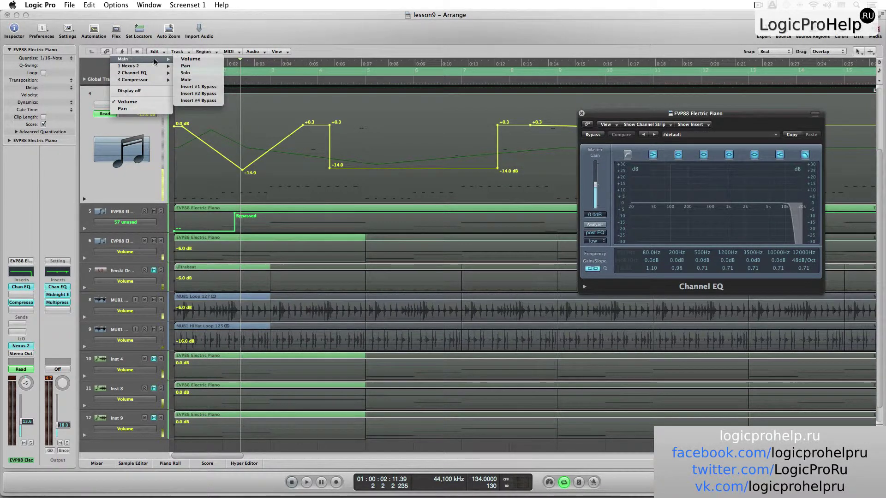
click(209, 93)
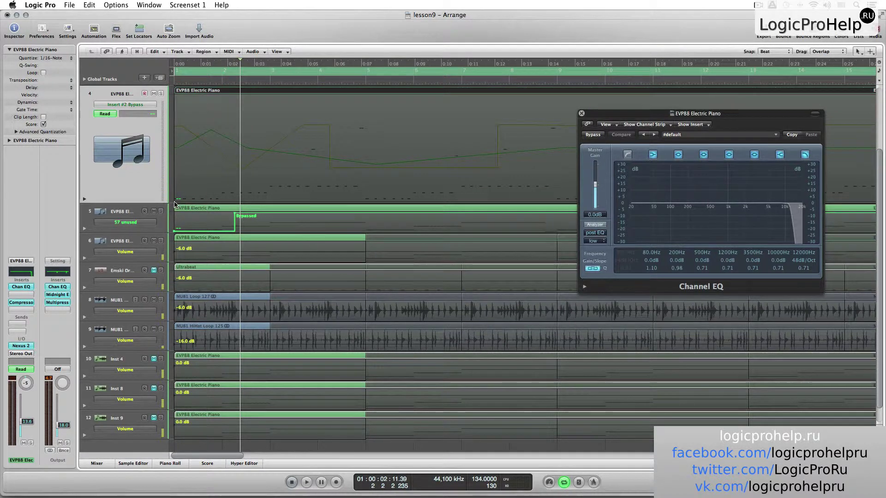
click(328, 202)
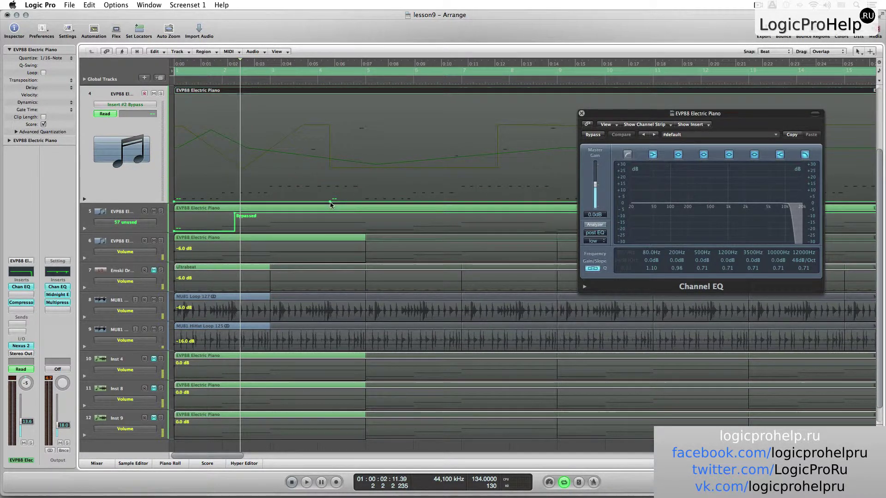
drag(331, 200, 276, 80)
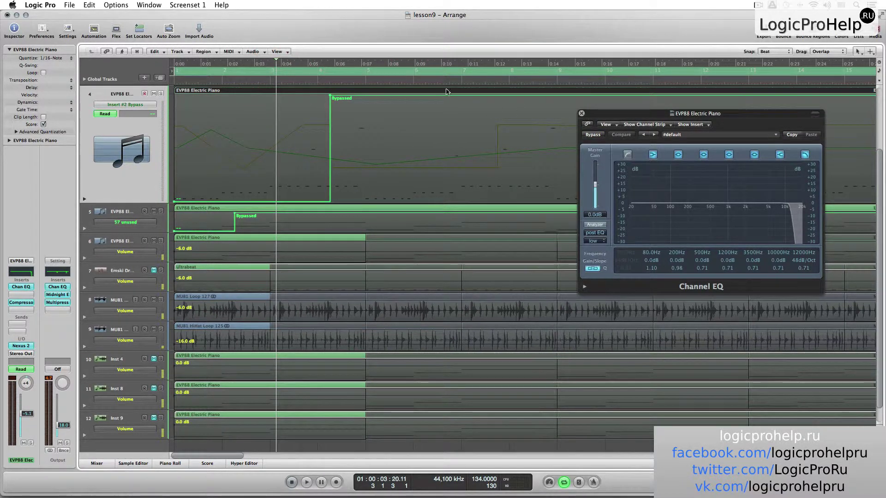
- Play the project from the start past bar 4 to check track 4's Channel EQ bypass automation
key(Return)
key(space)
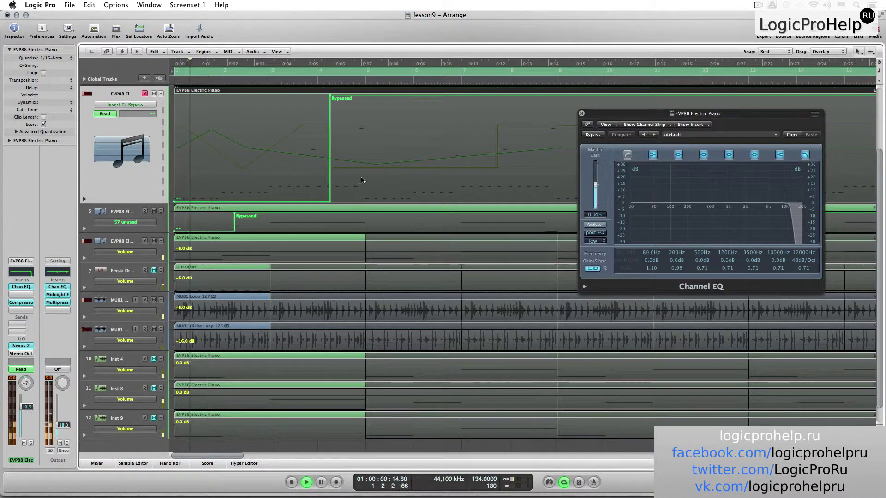
click(592, 134)
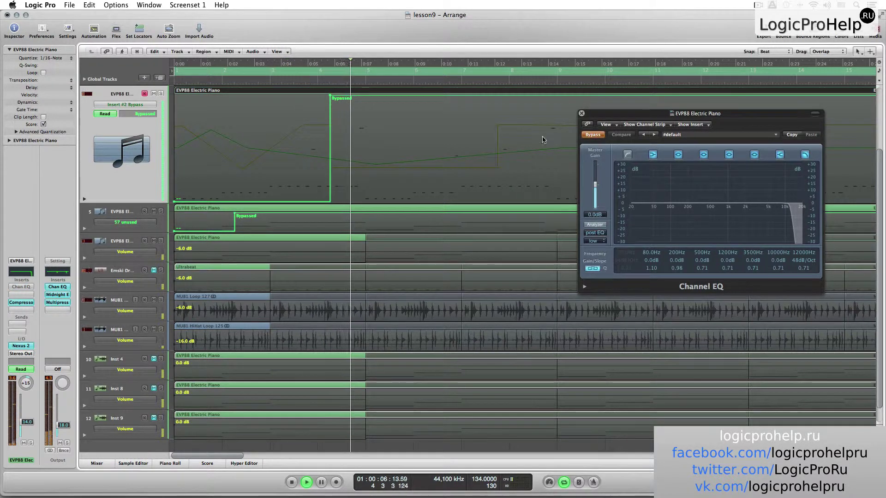
key(space)
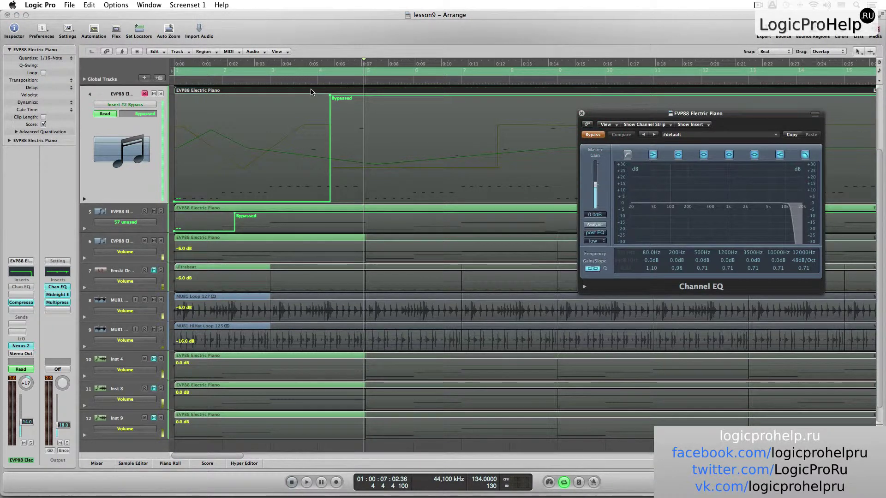
- Close the Channel EQ window, raise track 4's starting bypass point to Bypassed, and show the Volume automation lane again
click(581, 113)
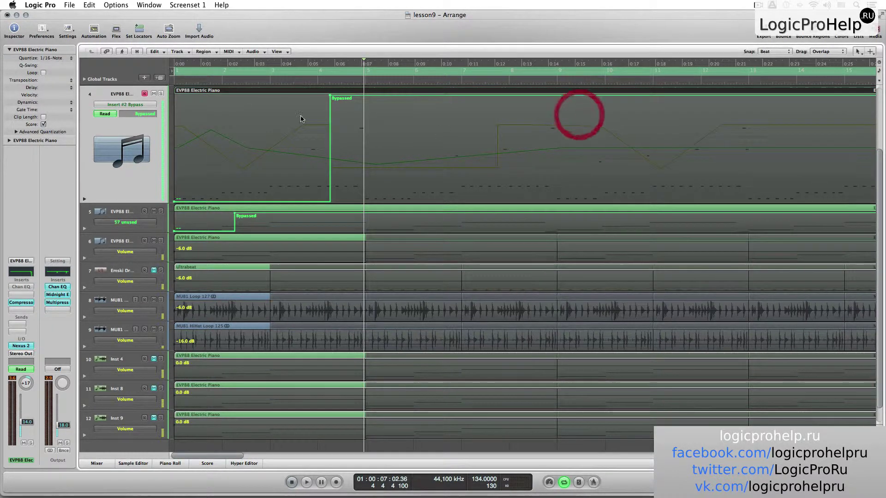
drag(176, 200, 177, 95)
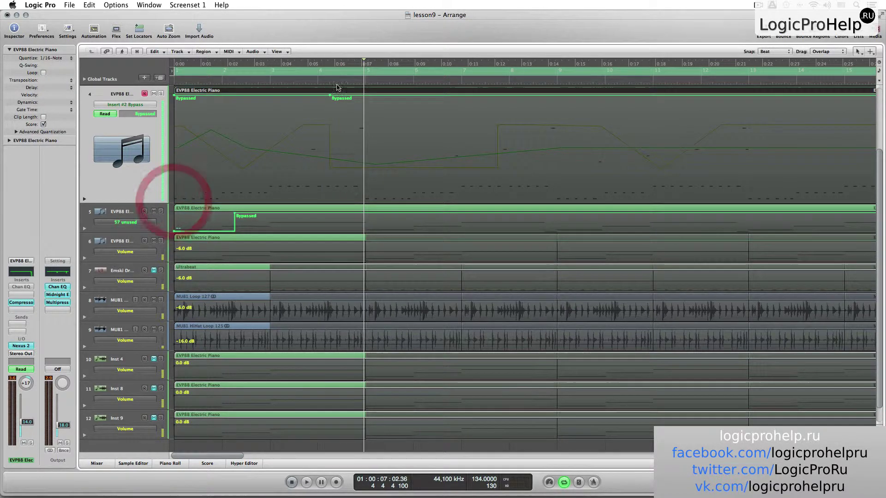
click(330, 95)
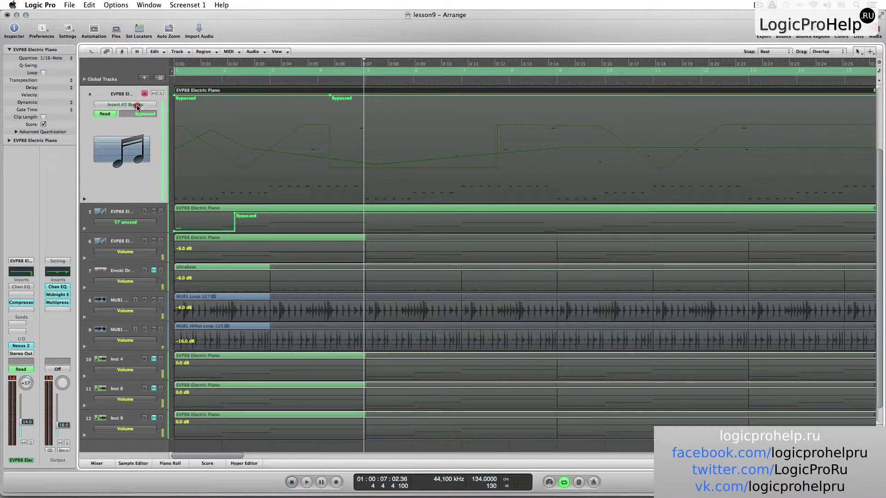
click(137, 107)
click(145, 152)
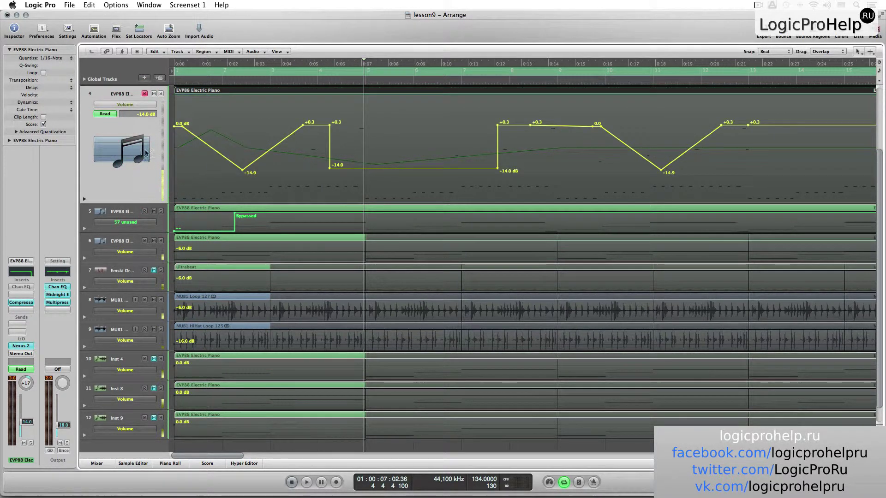
click(135, 104)
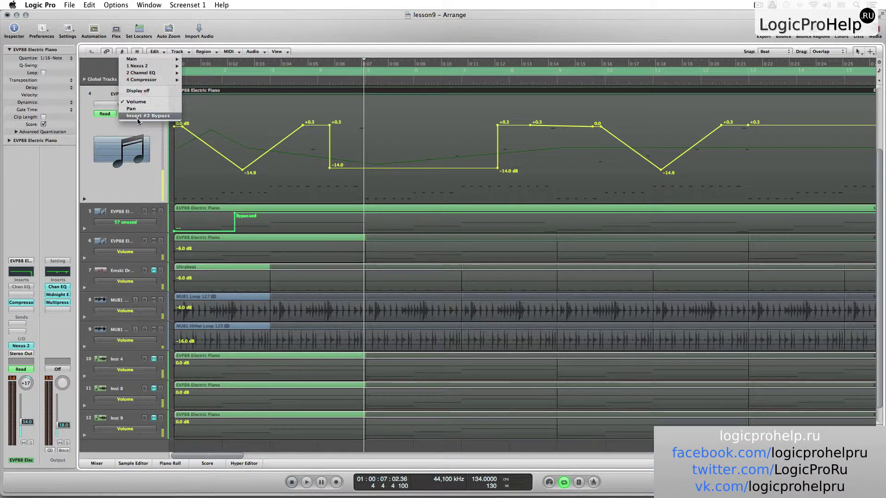
click(103, 127)
- Set track 4's automation mode to Write and play from the start to about 0:06, overwriting its existing automation
click(109, 114)
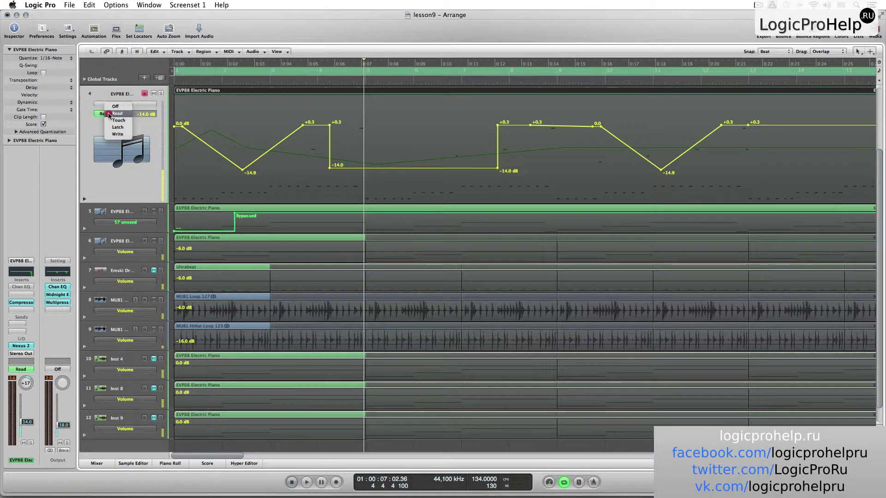
click(119, 134)
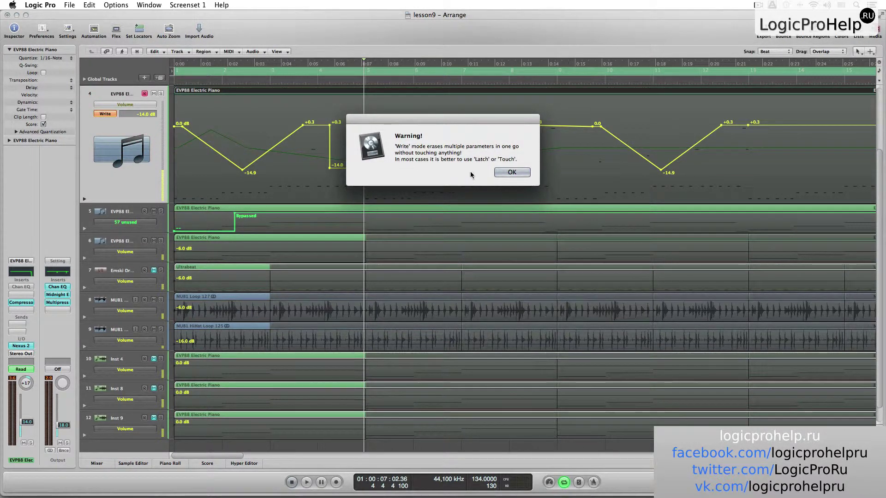
click(505, 171)
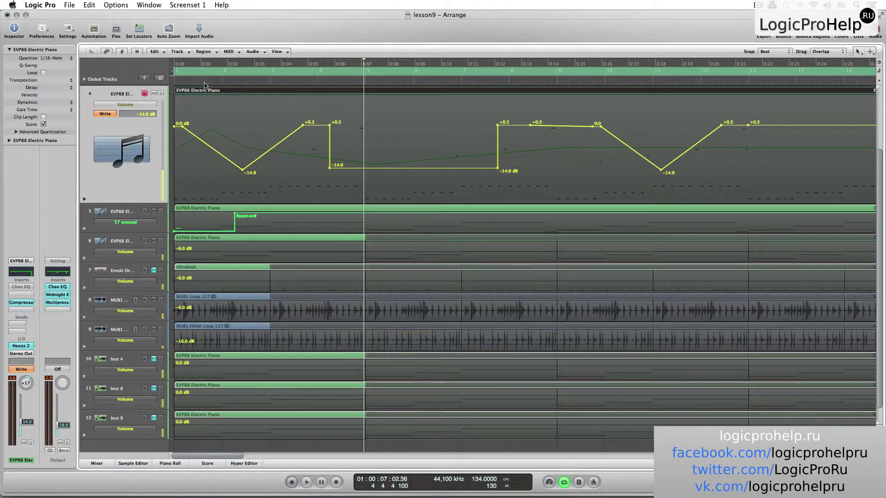
key(Return)
key(space)
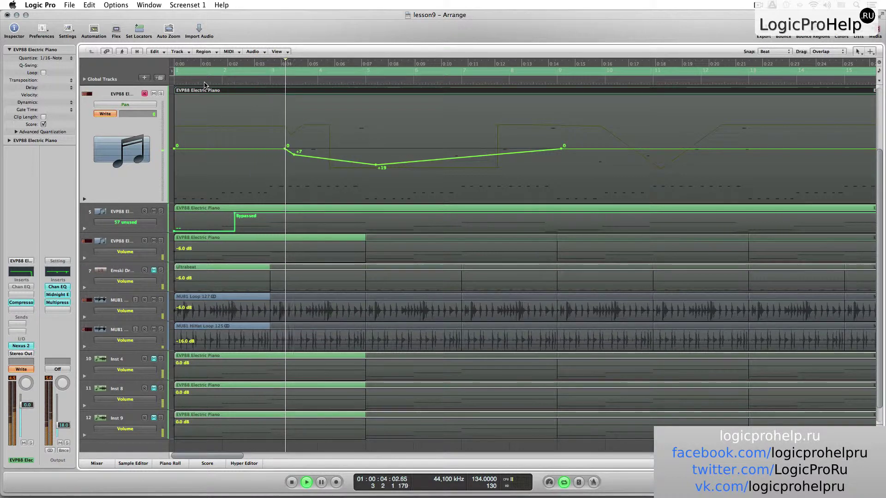
key(space)
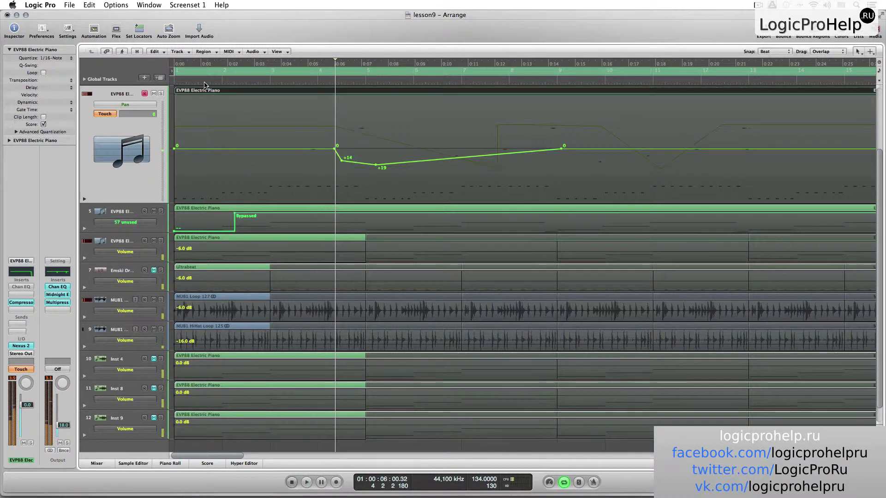
- Open the Mixer and set track 4's automation mode back to Write
click(97, 464)
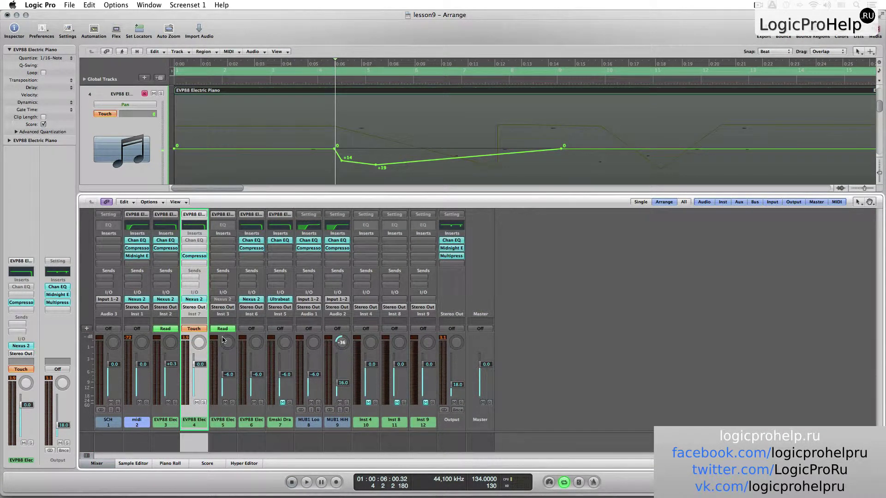
click(105, 114)
click(105, 128)
scroll(201, 153, down, 1)
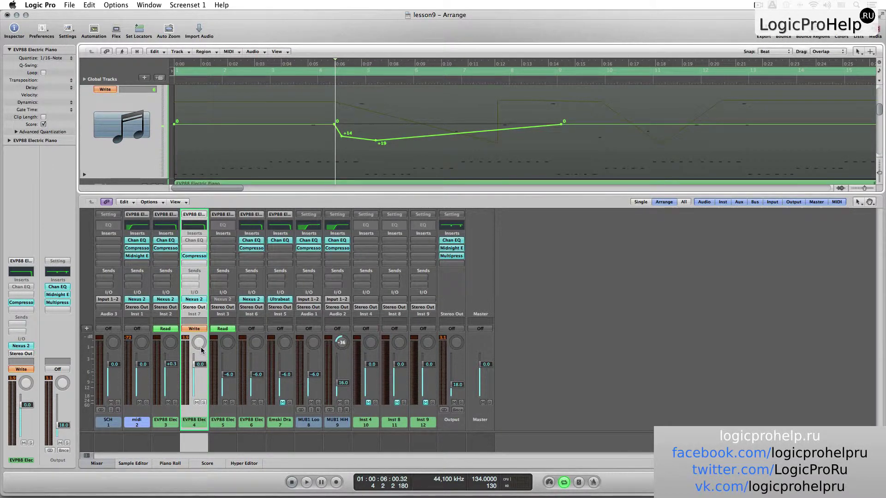
- Record pan moves on track 4 in Write mode from the project start to about 0:08, ending at pan +6
key(Return)
key(space)
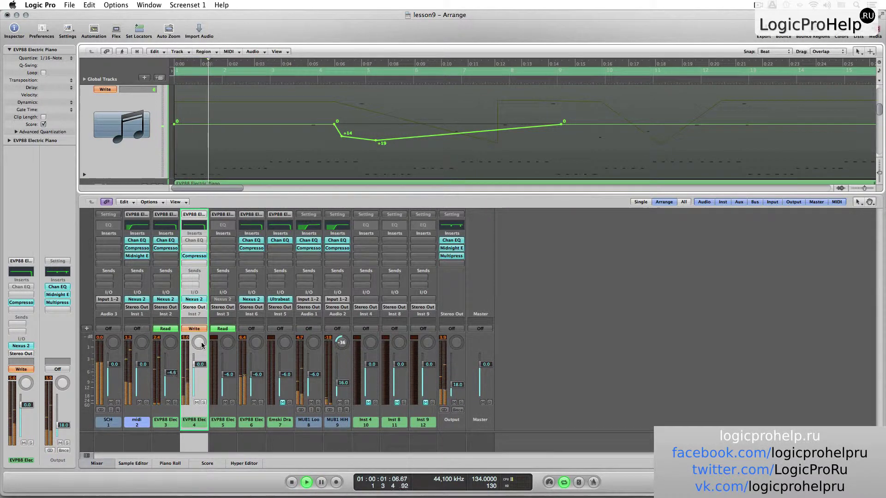
mouse_move(201, 345)
mouse_down()
mouse_move(202, 357)
mouse_move(200, 341)
mouse_up()
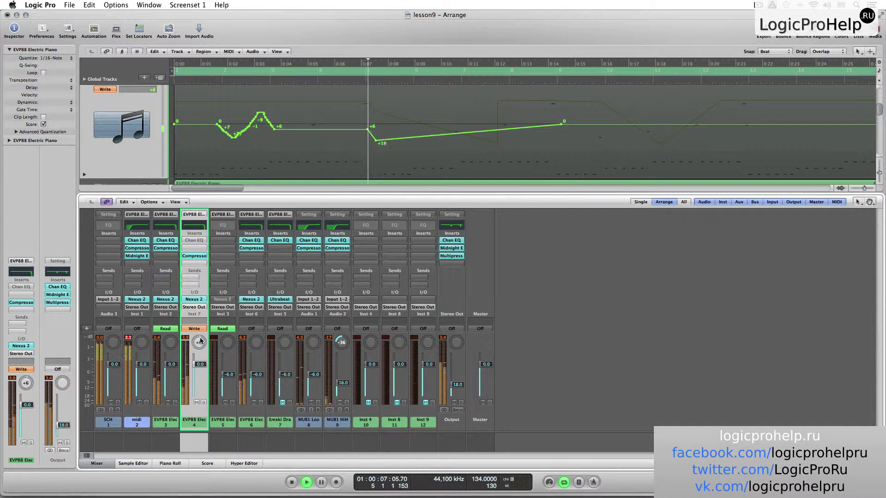
key(space)
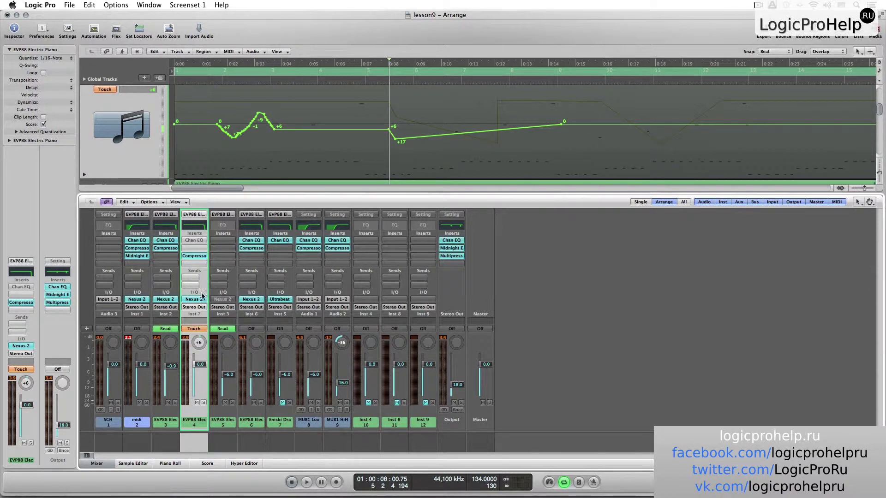
- Set the track 4 channel strip's automation mode to Write once more and close the Mixer
click(194, 329)
click(195, 343)
scroll(110, 99, up, 3)
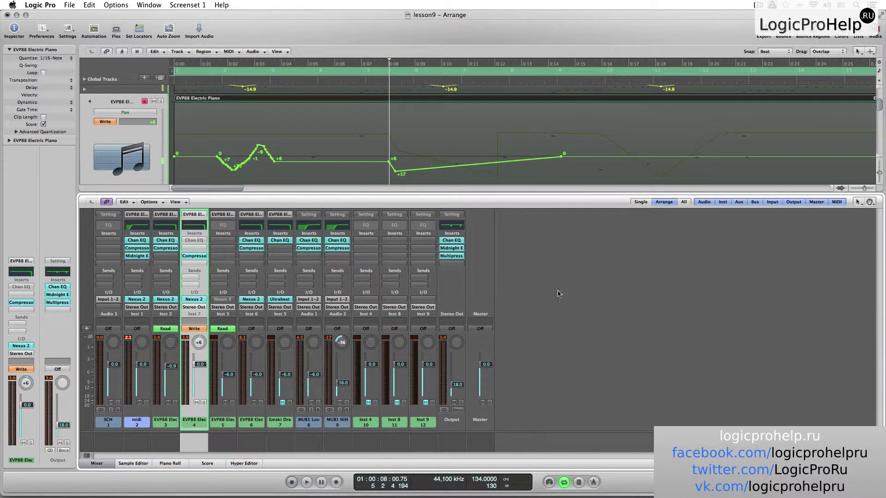
key(x)
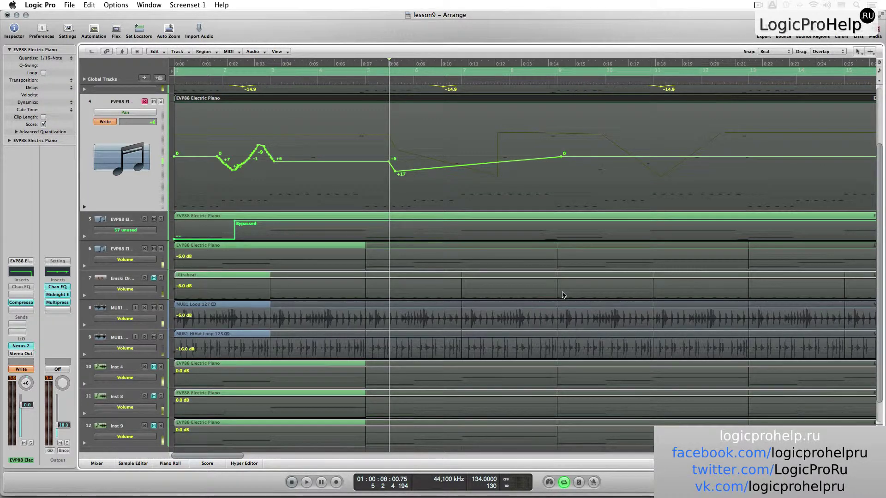
- Hide the automation lanes on all tracks in the Arrange area
key(a)
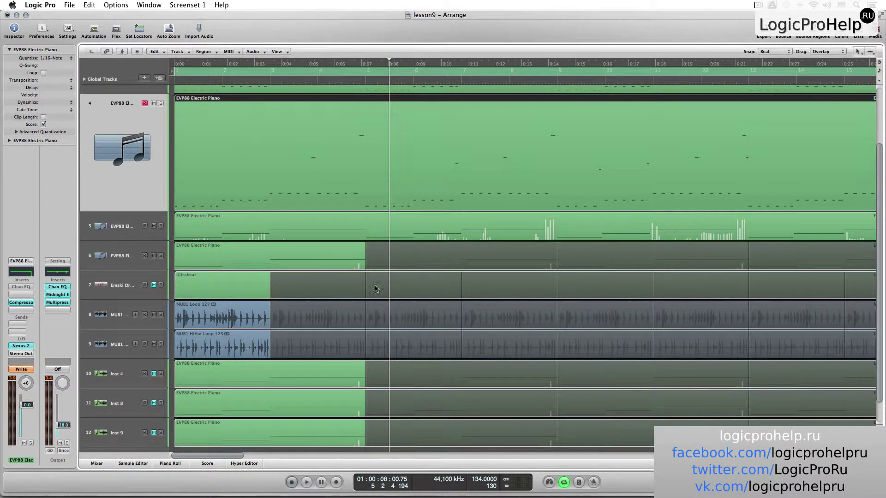
scroll(348, 261, down, 2)
click(118, 204)
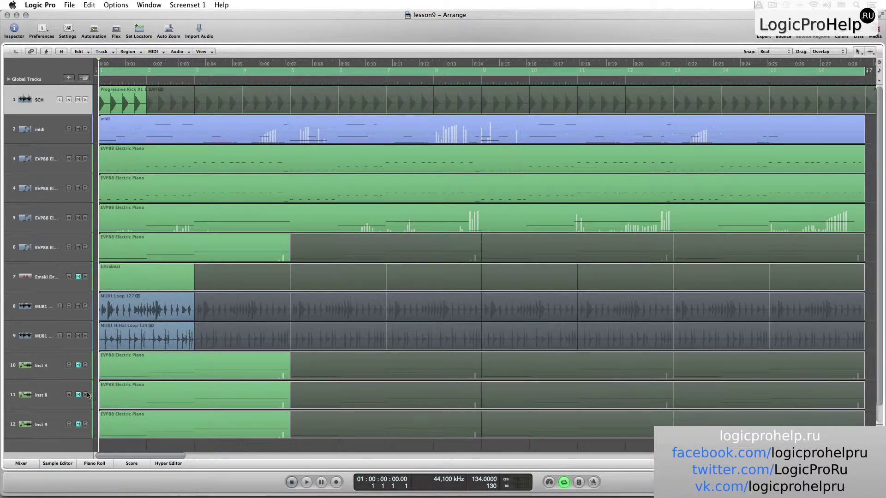
- Open the Mixer to examine the pan and volume controls on the SCH channel strip, and close it
click(35, 466)
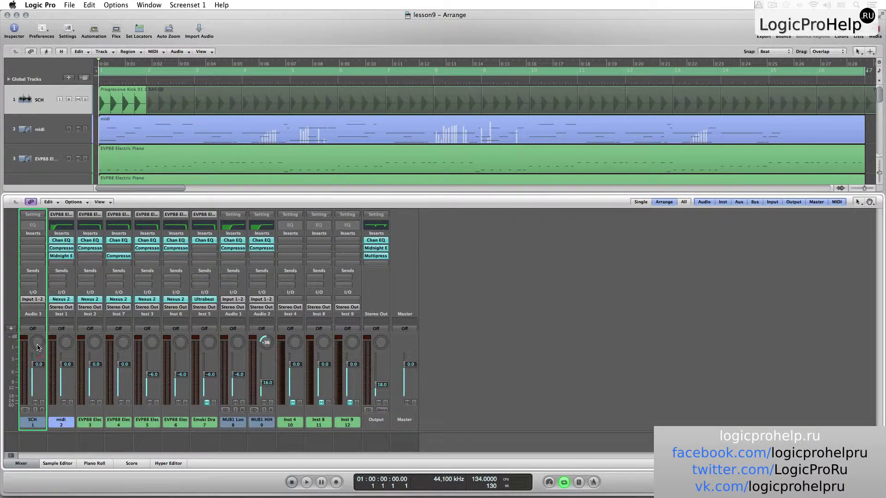
drag(37, 350, 38, 345)
key(x)
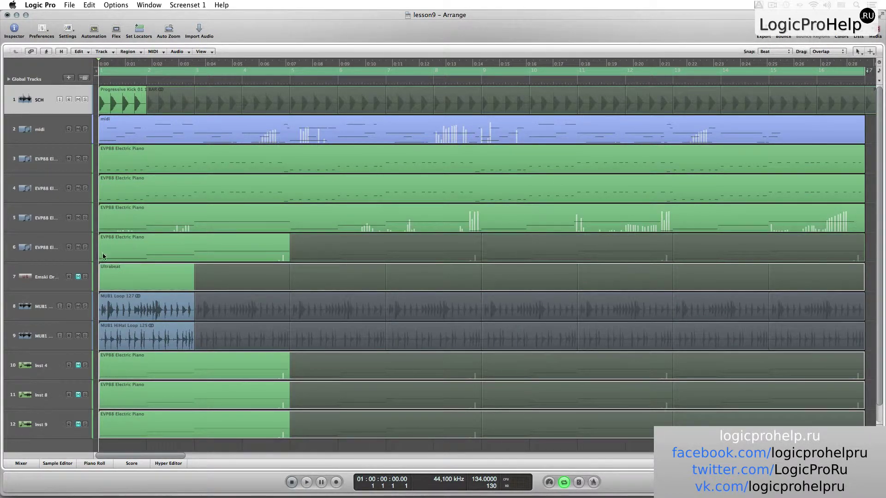
- Show the automation lanes on all tracks and switch track 6's lane to Pan and back to Volume
key(a)
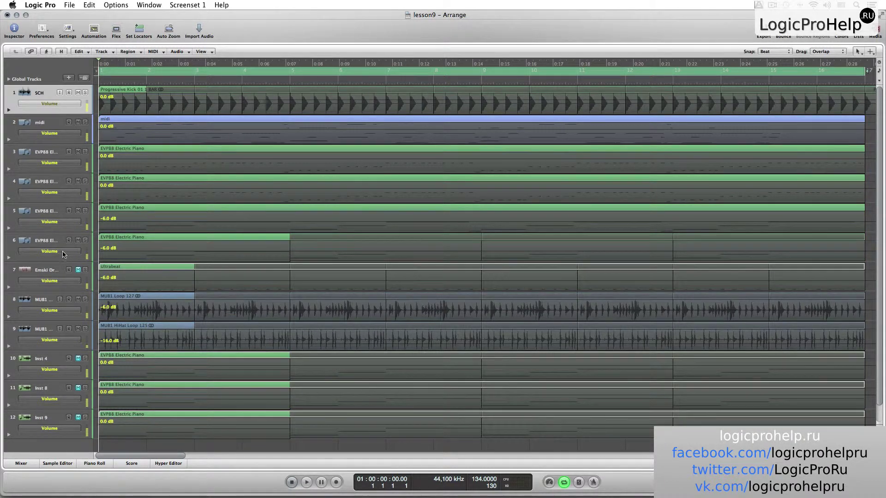
click(63, 254)
click(65, 260)
click(65, 253)
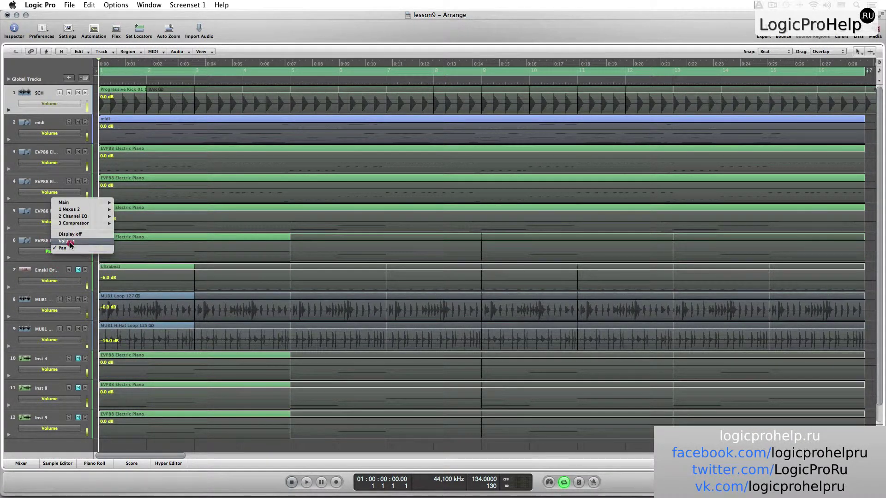
click(69, 245)
click(51, 250)
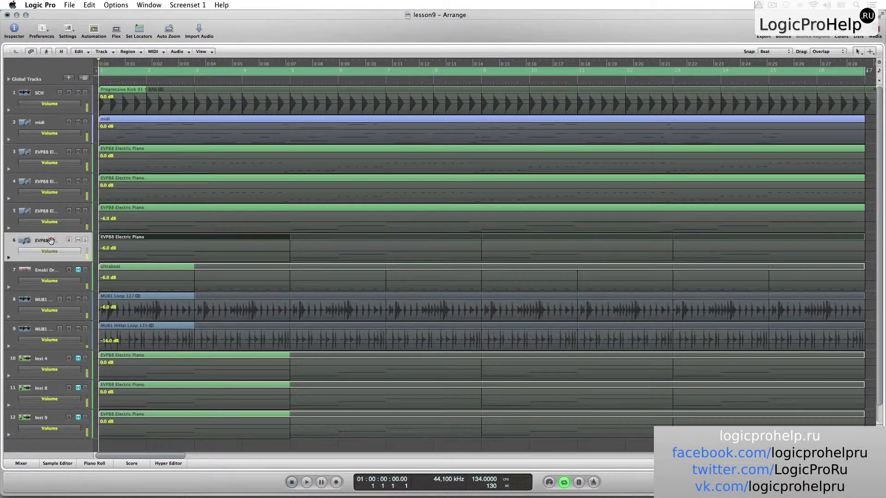
- Select track 9 with the MUB1 HiHat Loop and set its automation lane to Pan
click(53, 270)
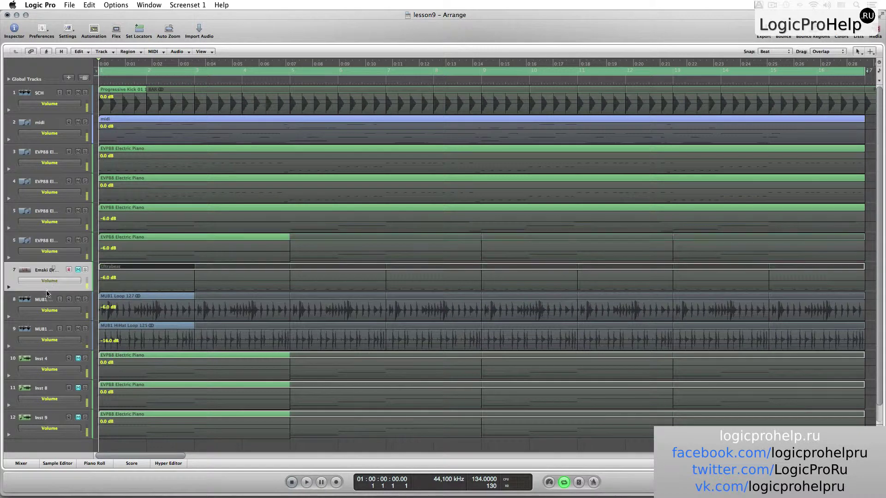
click(49, 297)
click(48, 326)
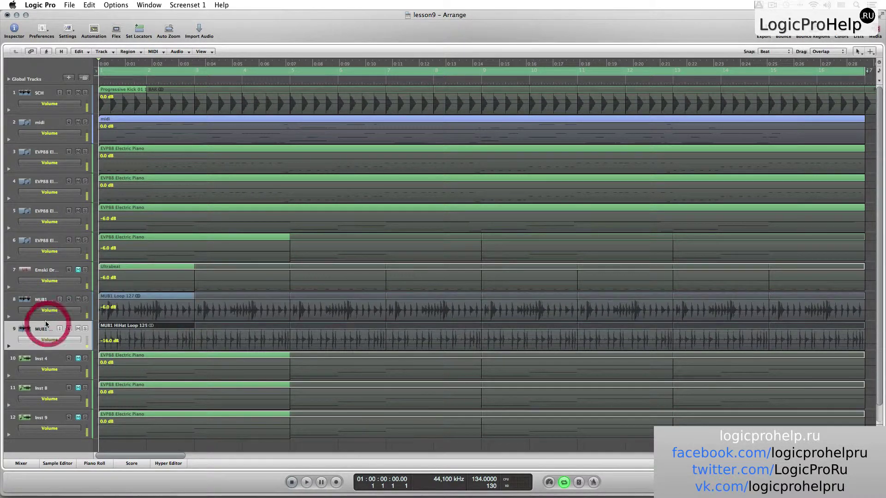
click(49, 340)
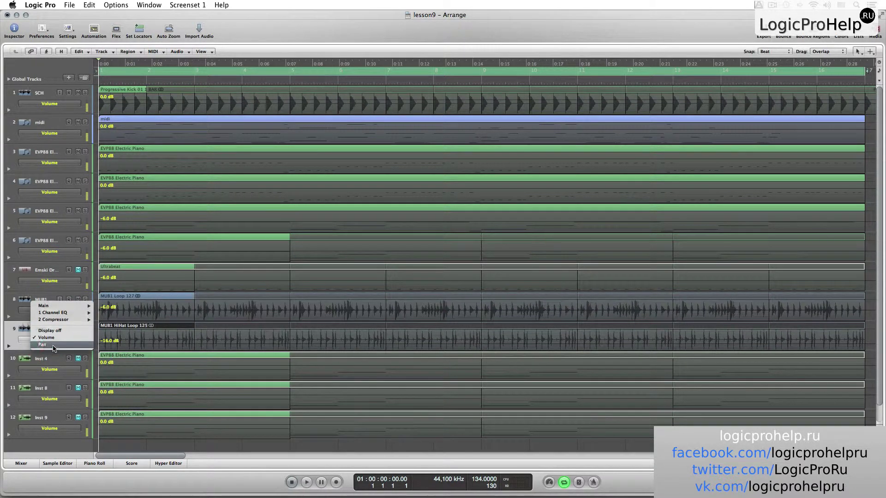
click(46, 345)
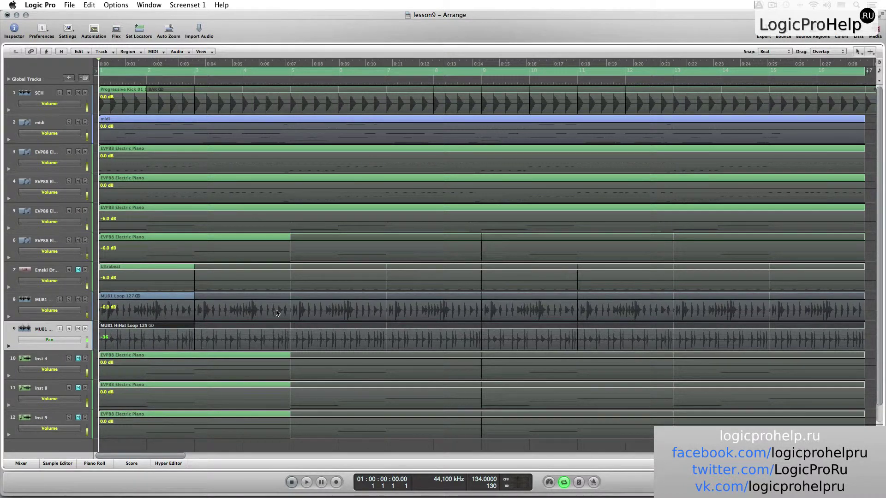
- Try to assign a MIDI controller to Automation Quick Access, end the learning and close Preferences
click(108, 52)
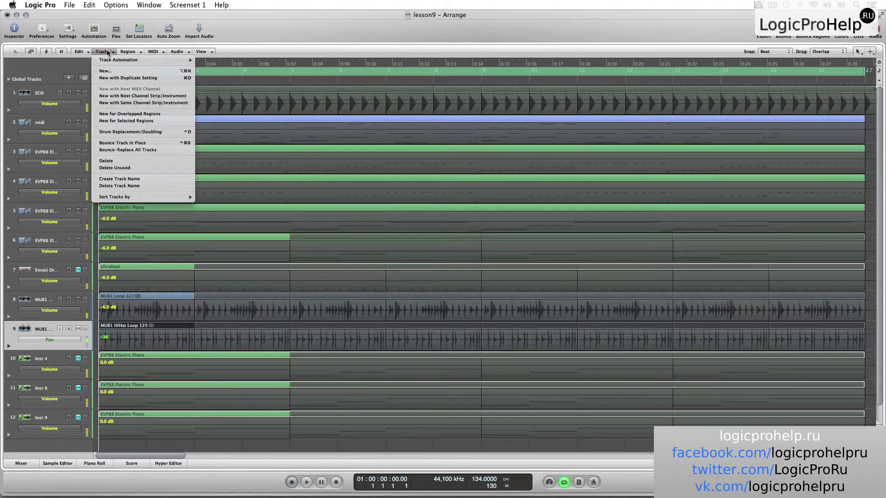
mouse_move(109, 61)
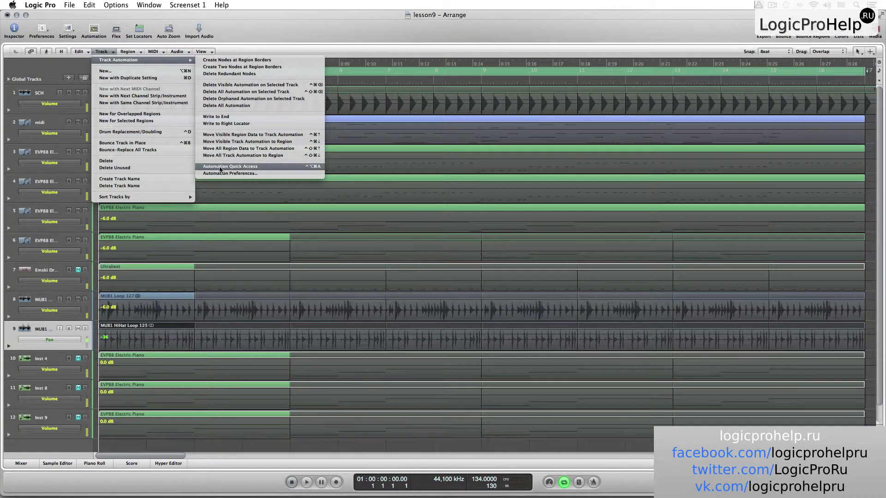
click(258, 166)
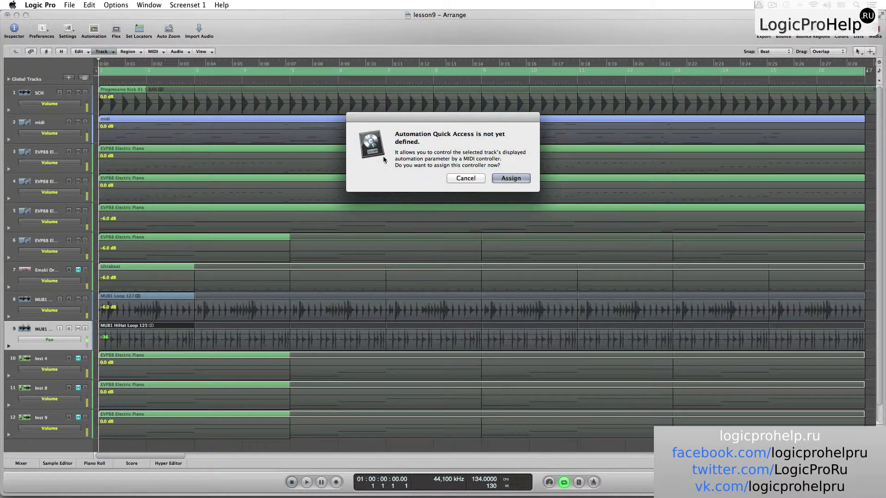
click(511, 179)
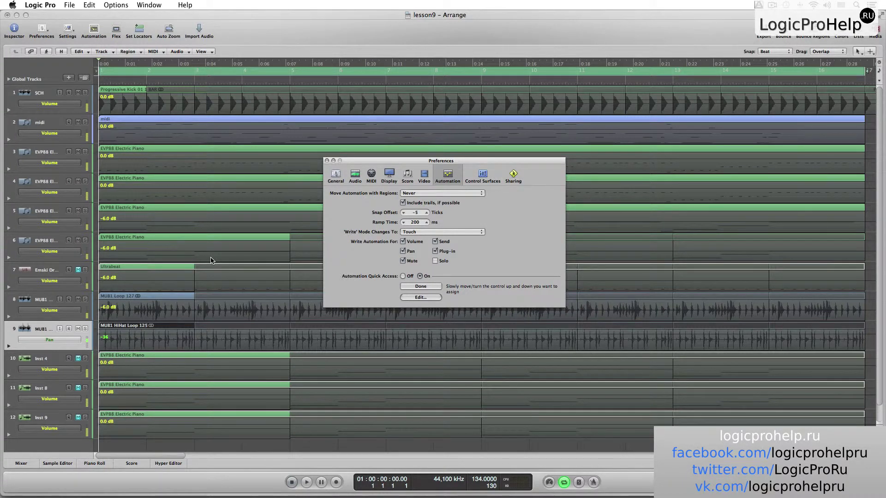
click(429, 286)
click(326, 161)
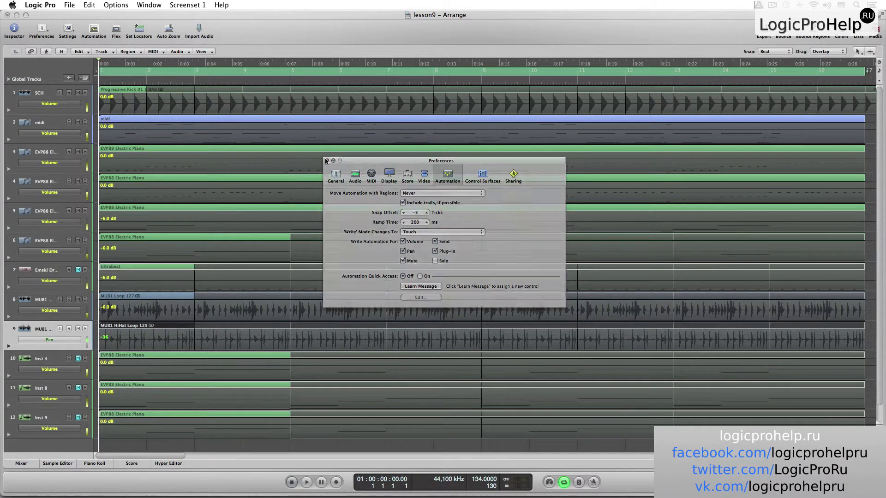